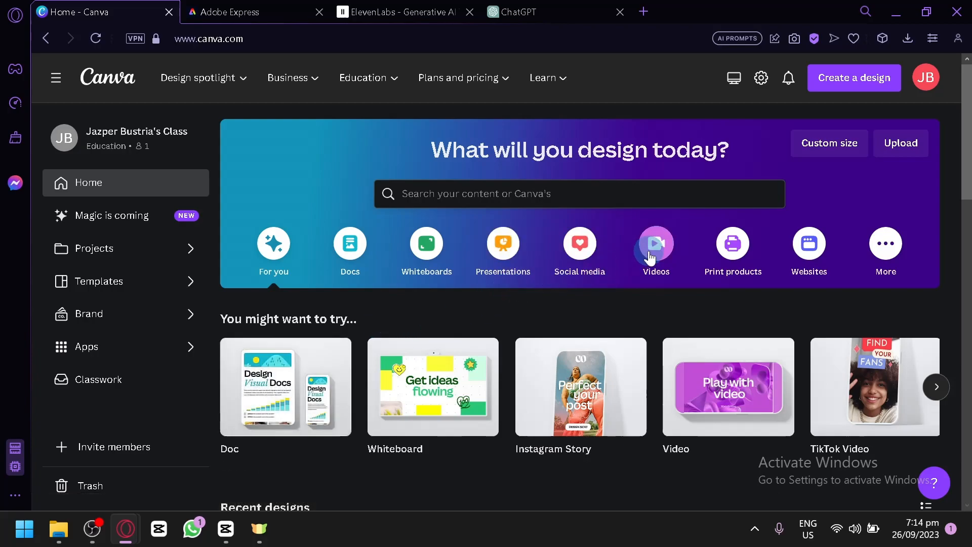
Create a blank 1920 × 1080 px video design from the Videos category and close the Canva home page
left_click(650, 256)
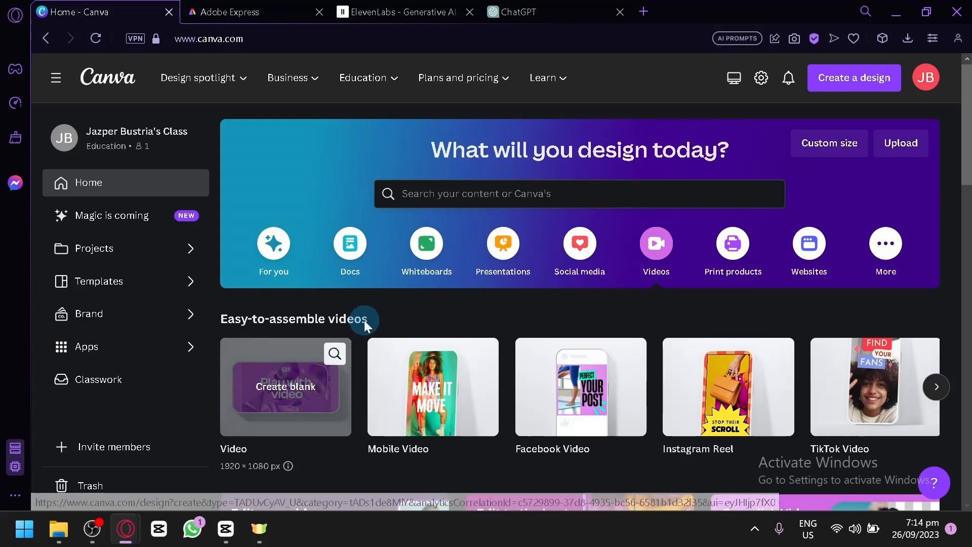
scroll(425, 355, "down", 1)
scroll(414, 390, "down", 2)
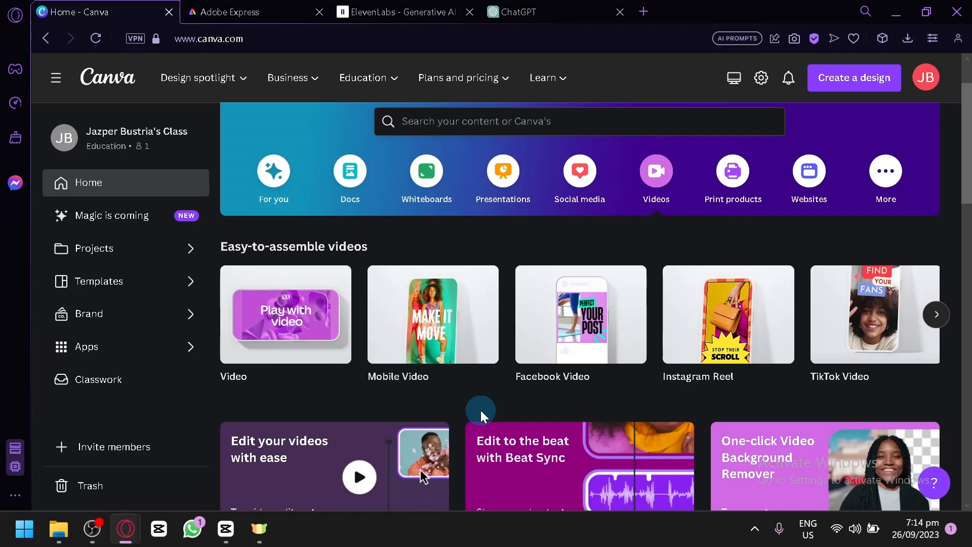
mouse_move(852, 334)
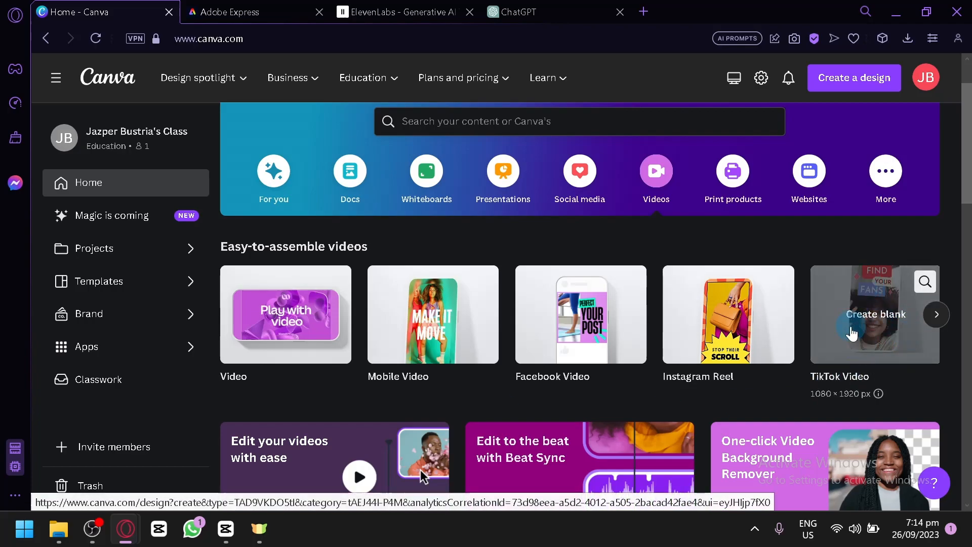
mouse_move(286, 378)
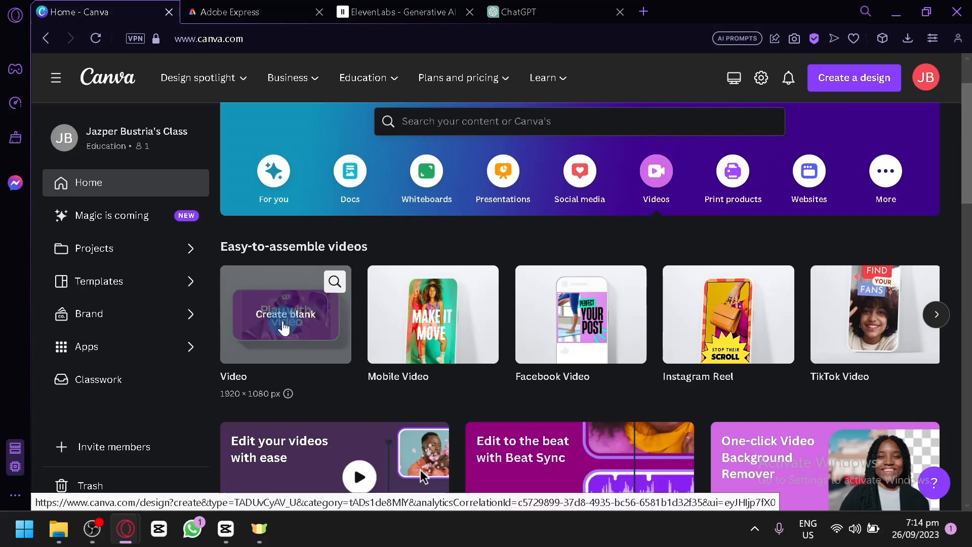
left_click(283, 324)
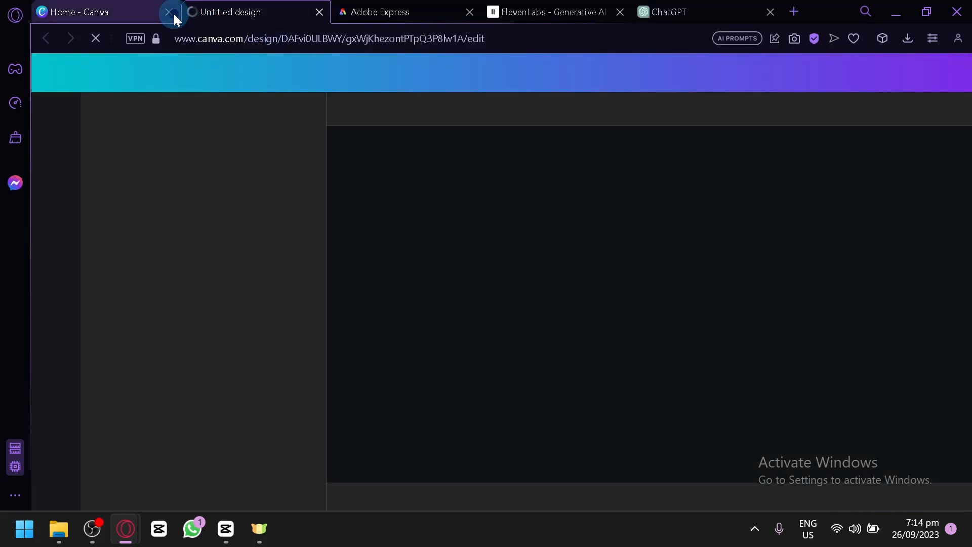
left_click(169, 12)
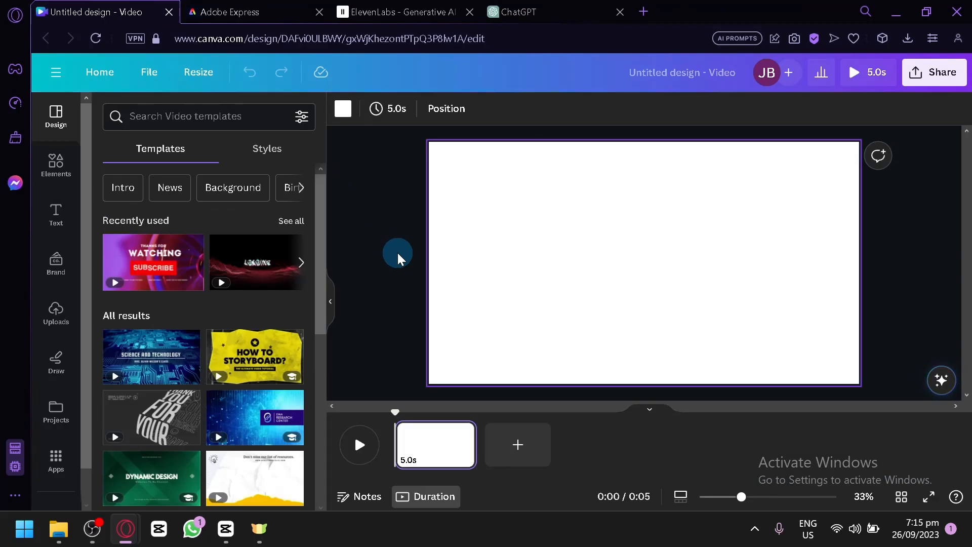
Search the elements library for "snow background cartoon"
left_click(329, 304)
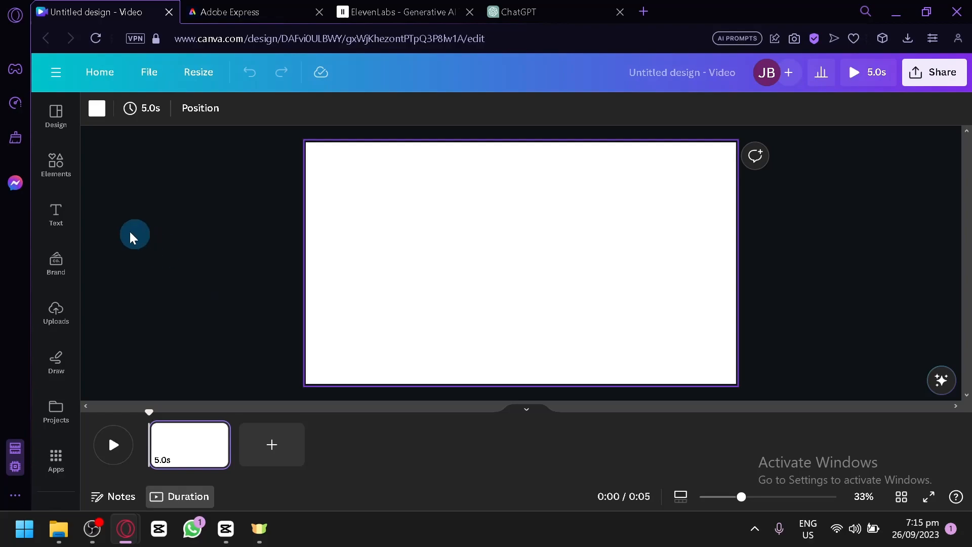
left_click(67, 184)
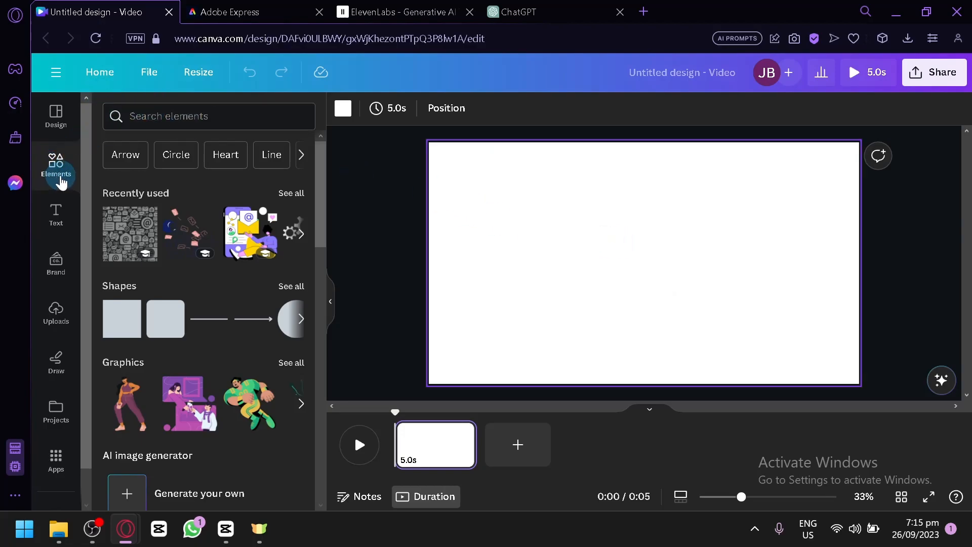
left_click(169, 115)
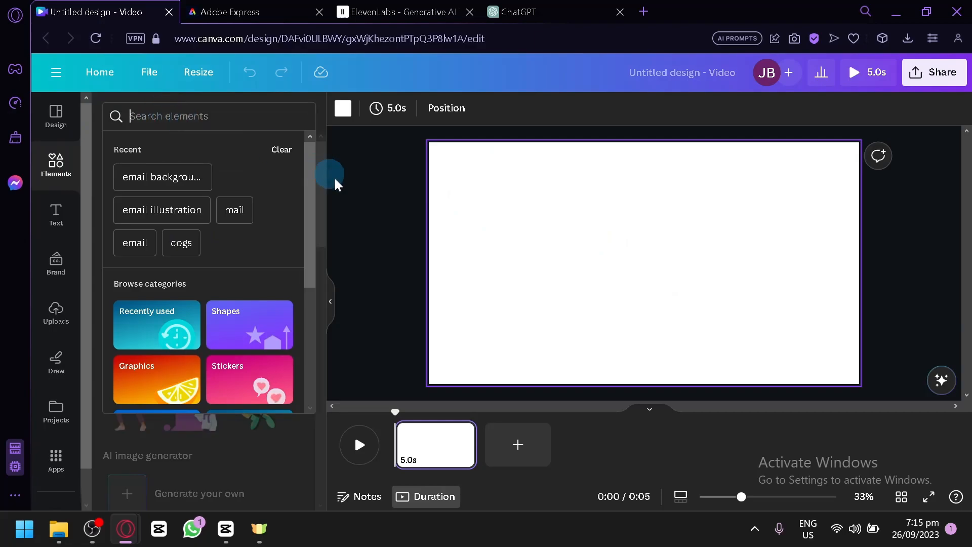
type("s")
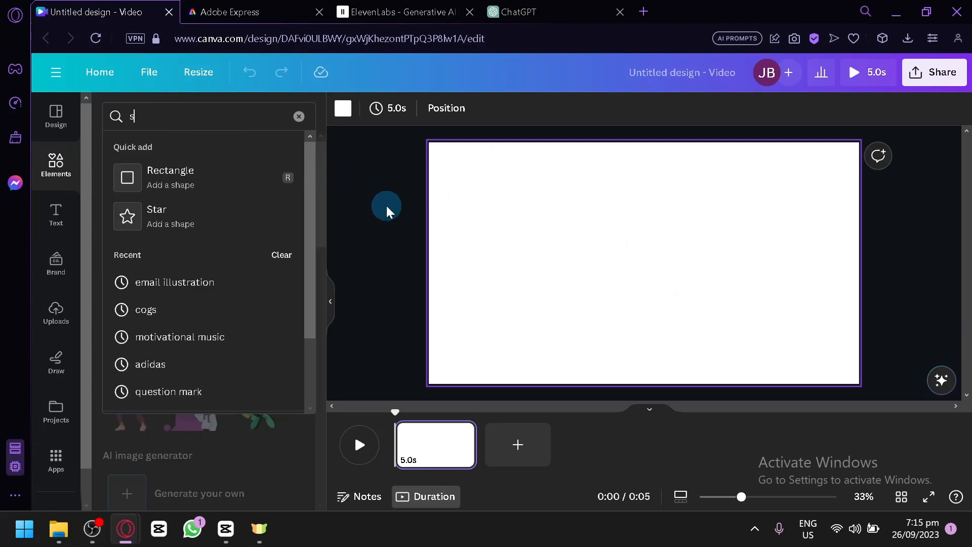
type("now background")
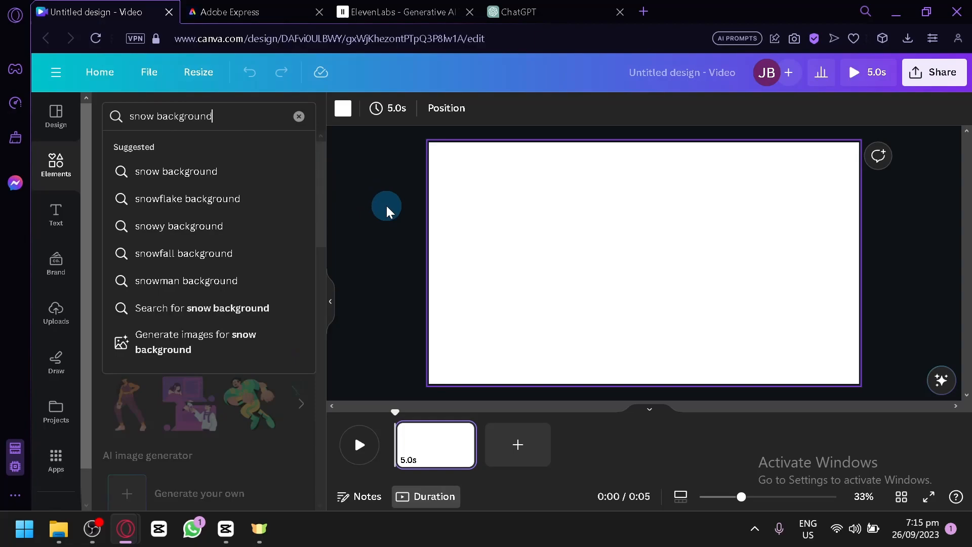
type(" cartoon")
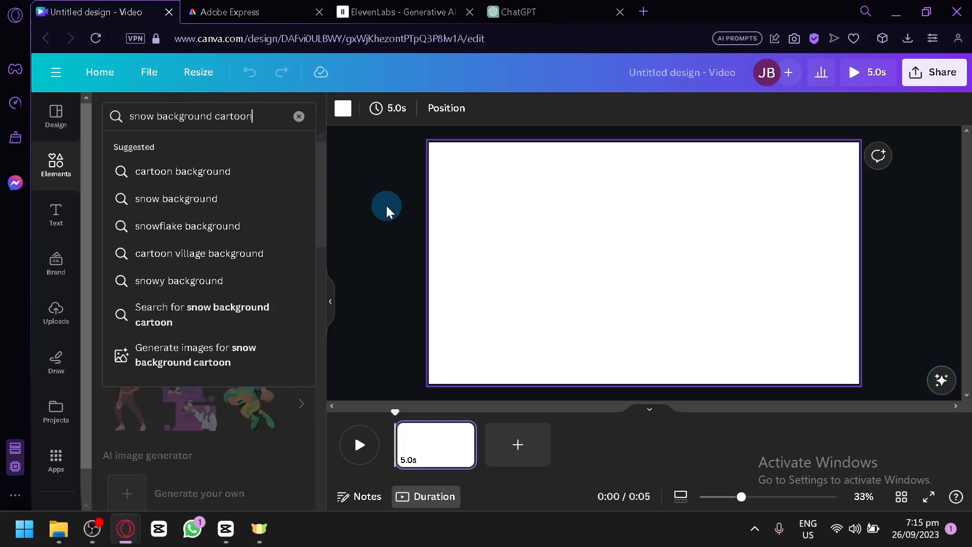
key("Return")
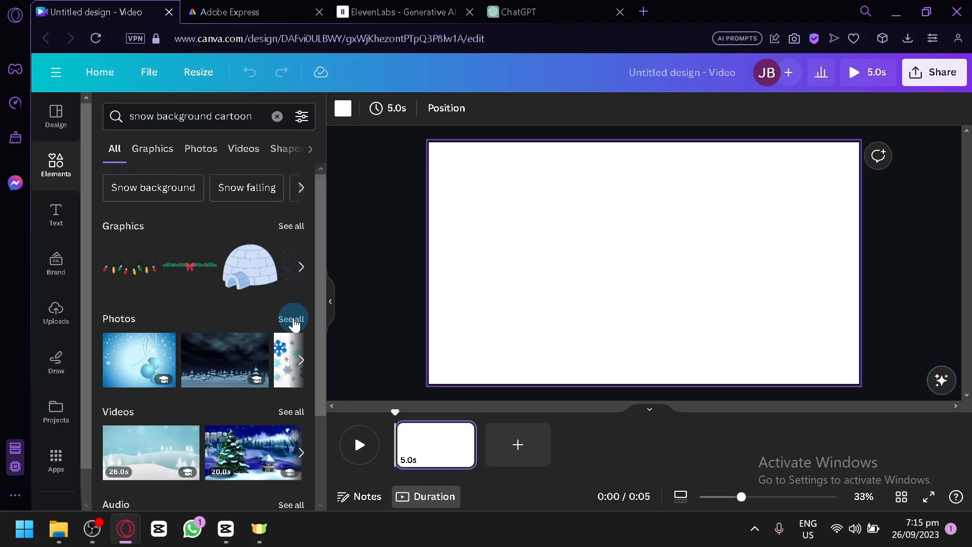
Examine the full list of photo results for a suitable snowy cartoon background
left_click(293, 320)
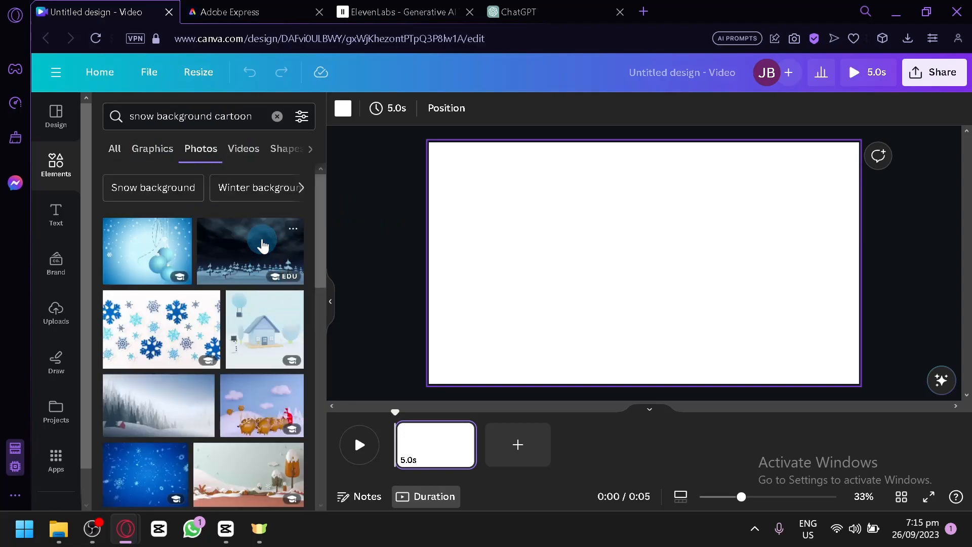
scroll(248, 253, "down", 2)
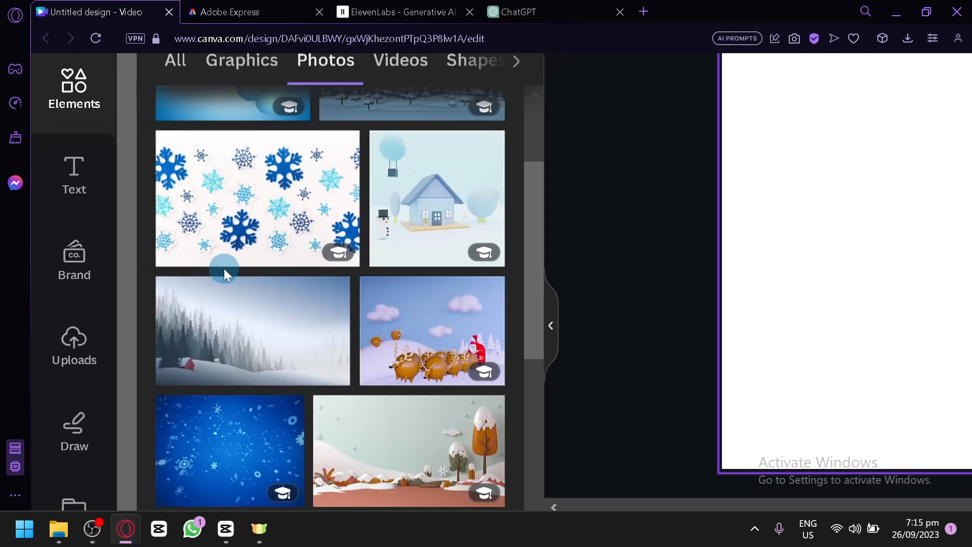
scroll(223, 271, "down", 2)
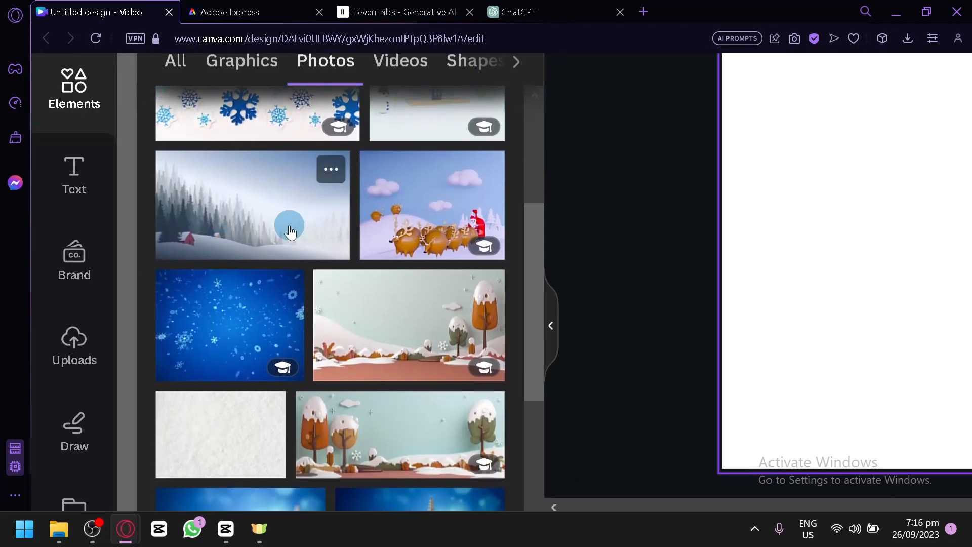
scroll(289, 222, "down", 3)
scroll(304, 238, "down", 8)
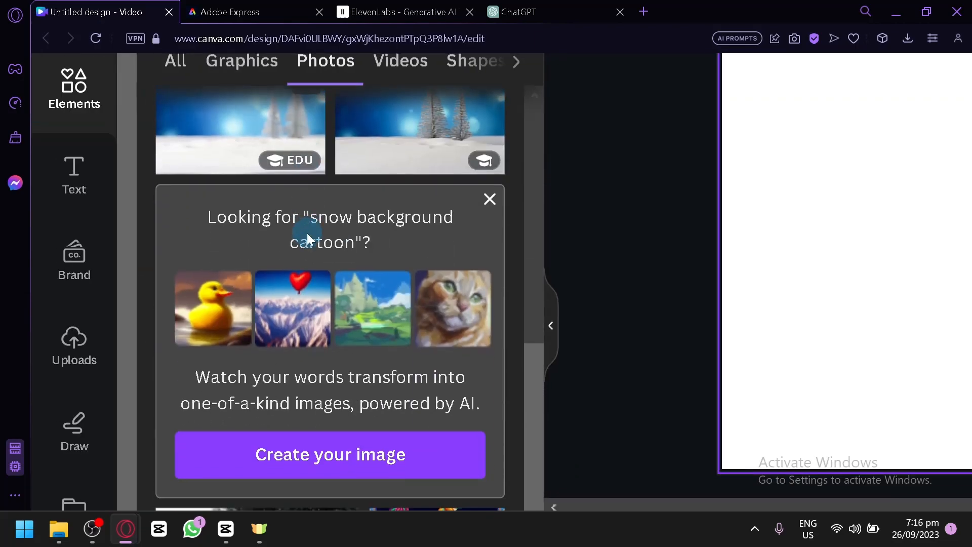
scroll(307, 238, "down", 8)
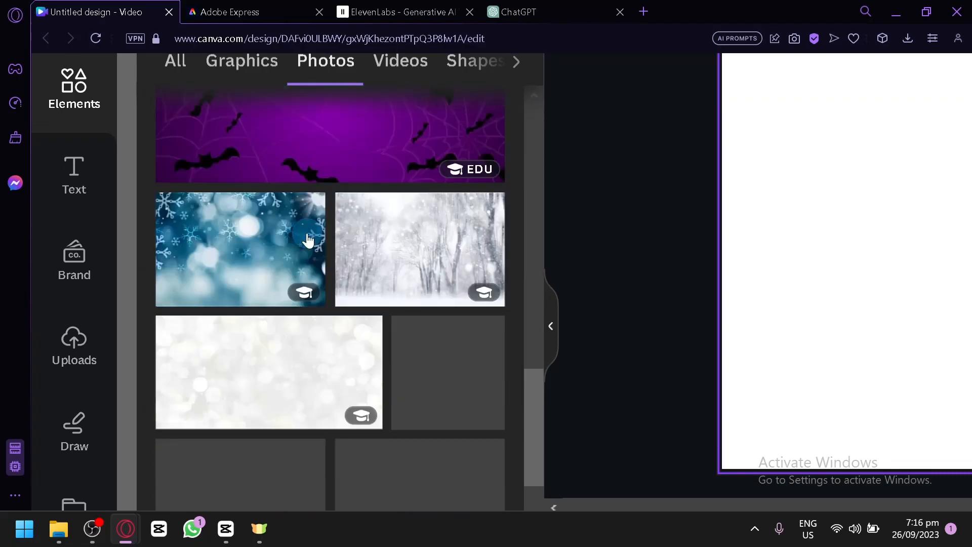
scroll(307, 236, "down", 5)
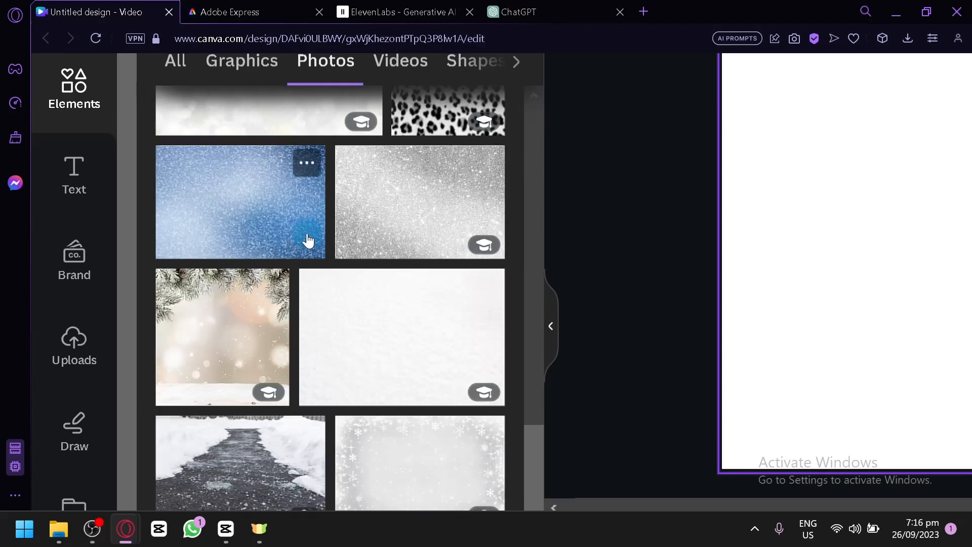
scroll(306, 223, "down", 1)
Add the arctic iceberg illustration with polar bears from the graphics results so that it fills the whole page
left_click(269, 70)
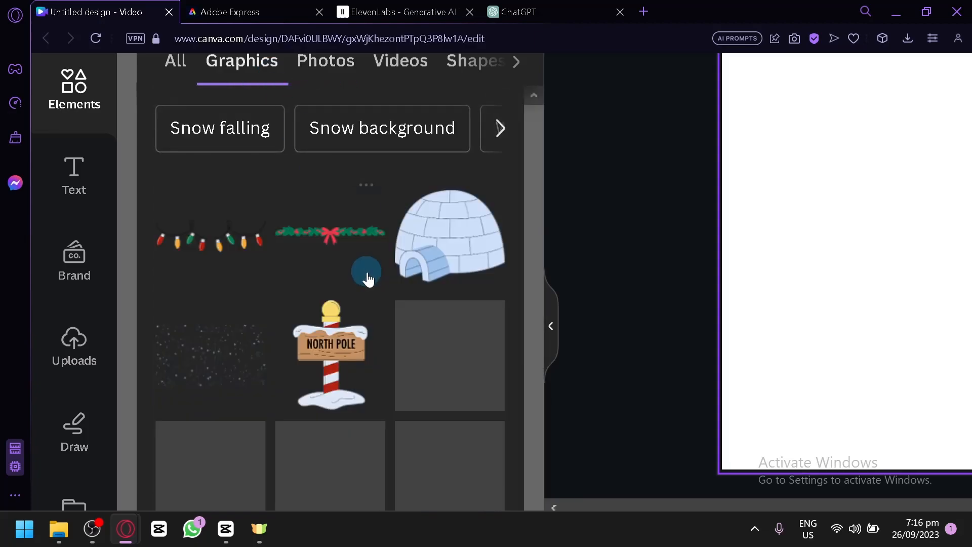
scroll(371, 293, "down", 3)
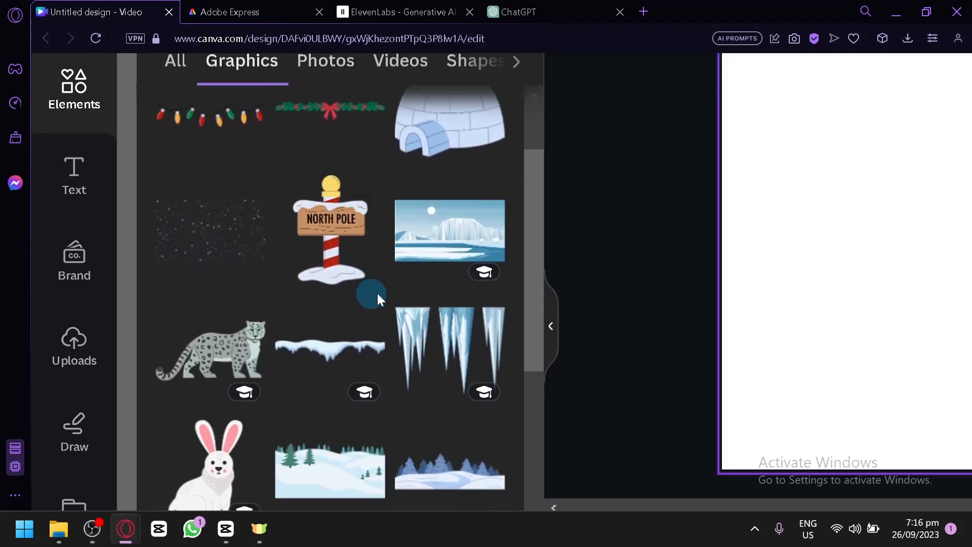
left_click_drag(408, 256, 661, 362)
key("ctrl+minus")
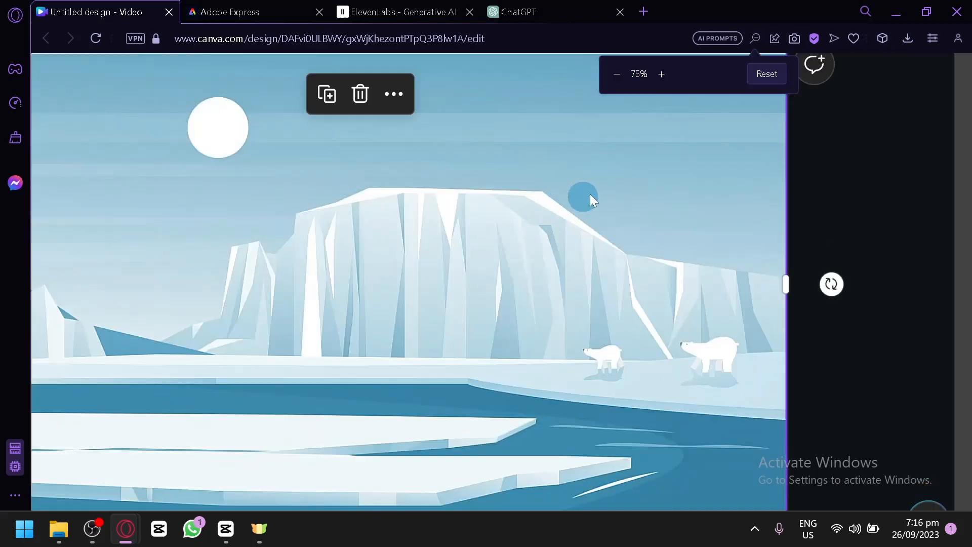
left_click(758, 82)
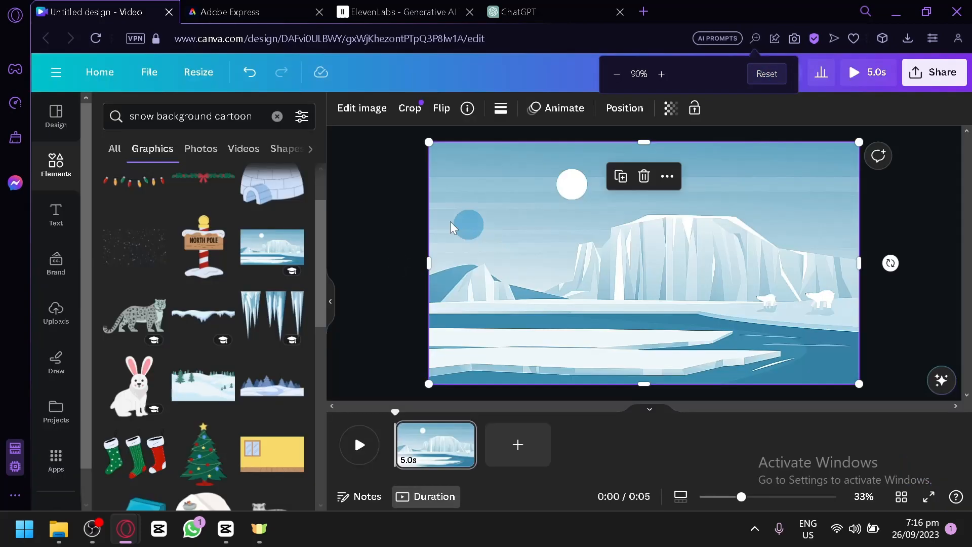
Place the North Pole sign graphic on the ice in the lower-left part of the scene
left_click(462, 284)
scroll(622, 281, "up", 4)
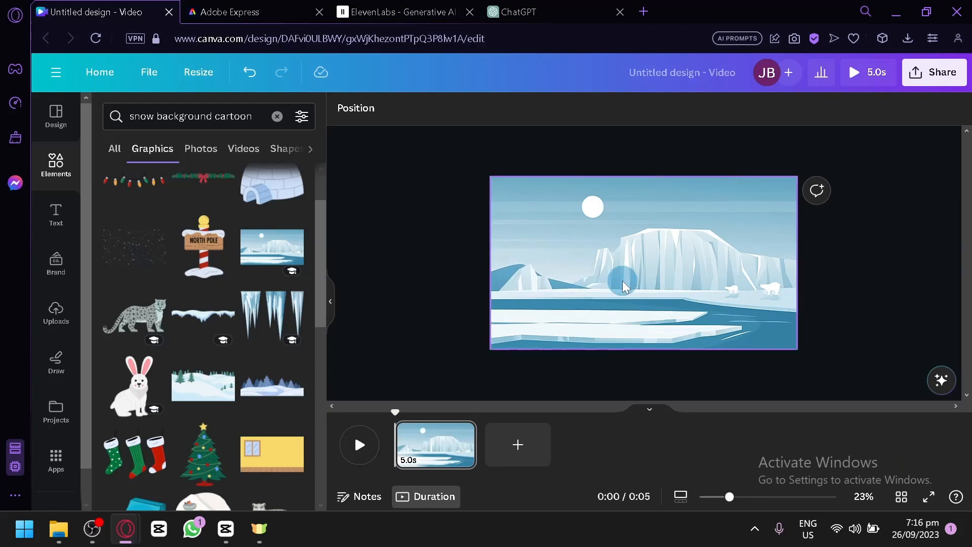
left_click_drag(203, 246, 460, 329)
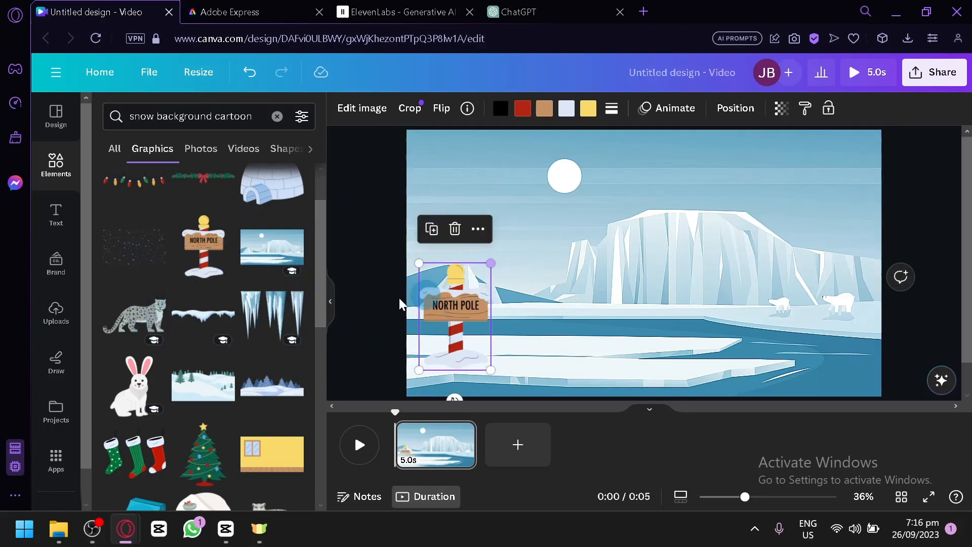
Try a large grey snow-capped mountain on the right side of the scene, and delete it
scroll(226, 336, "down", 2)
scroll(226, 336, "down", 2)
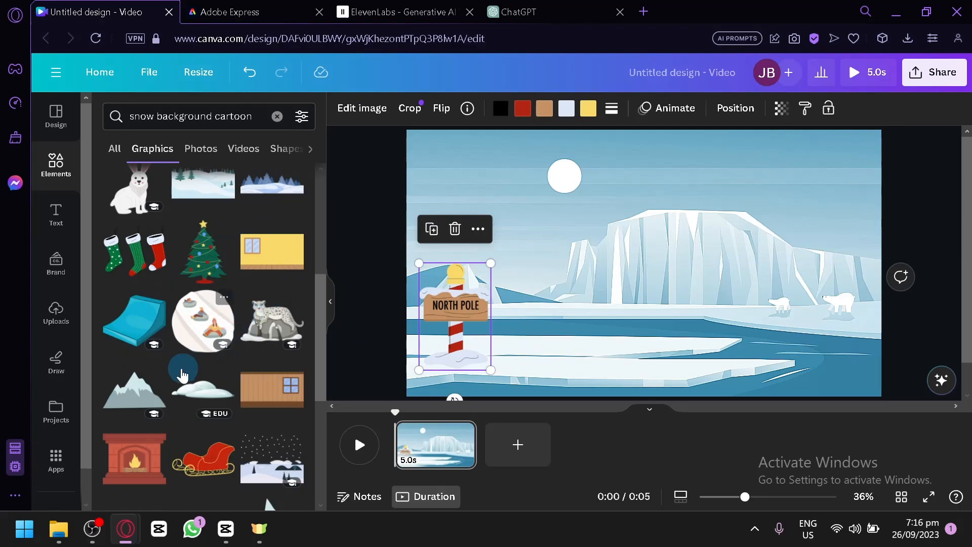
scroll(263, 304, "down", 2)
scroll(216, 319, "down", 2)
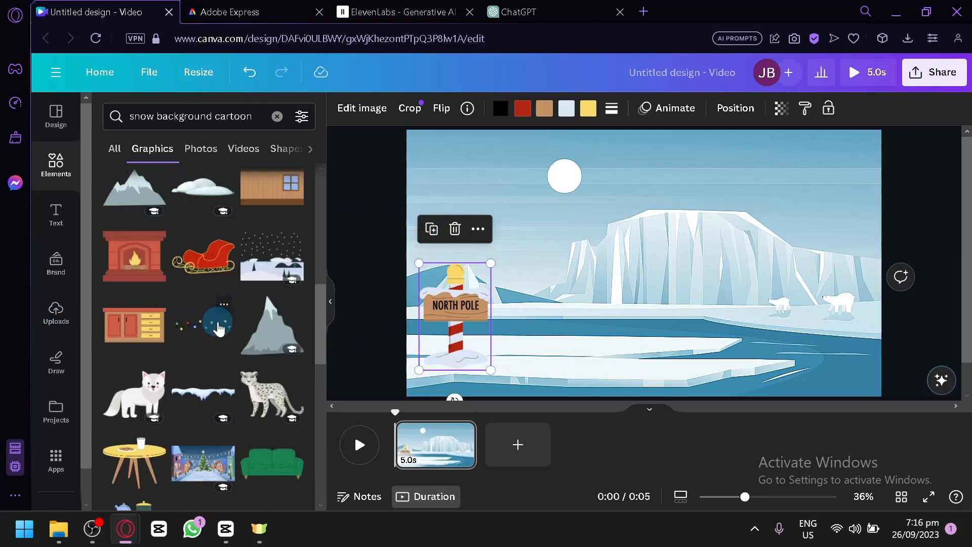
left_click_drag(277, 343, 560, 283)
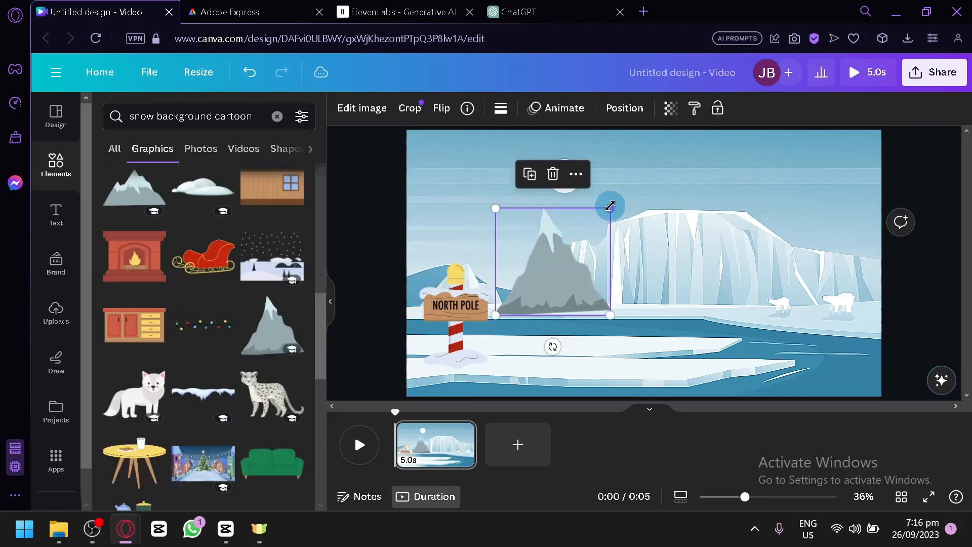
left_click_drag(611, 207, 727, 136)
left_click_drag(668, 244, 816, 265)
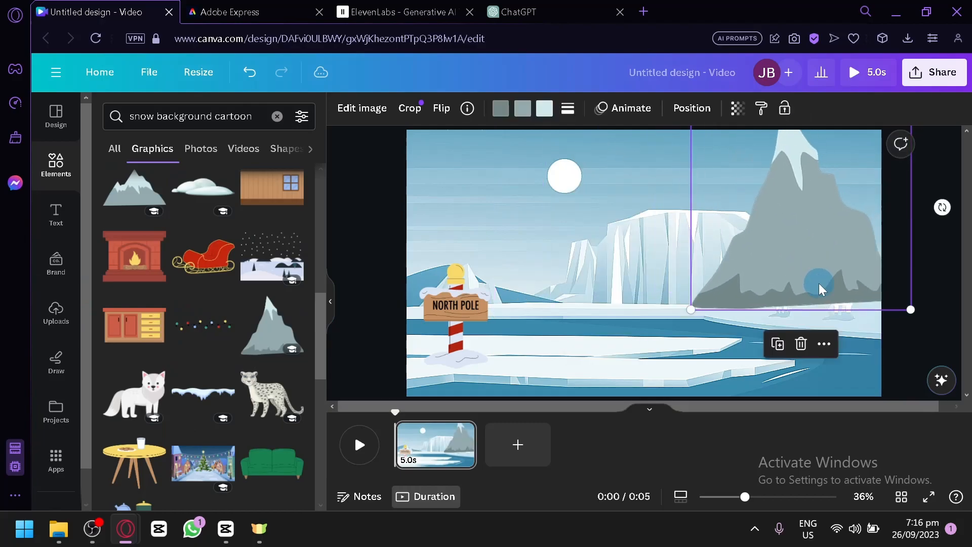
key("Delete")
Place the decorated Christmas tree on the scene's right shore and shift the North Pole sign to the left edge
scroll(177, 338, "down", 4)
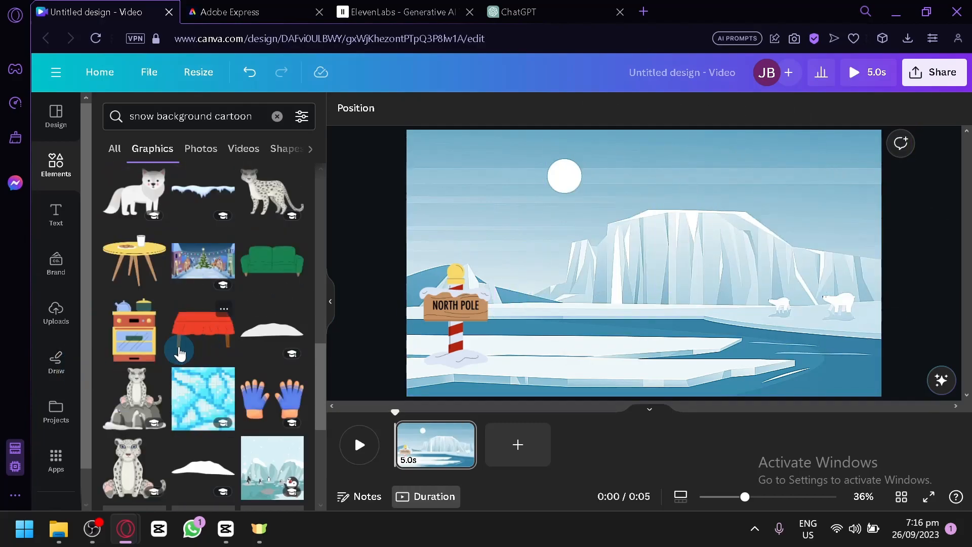
scroll(177, 338, "down", 2)
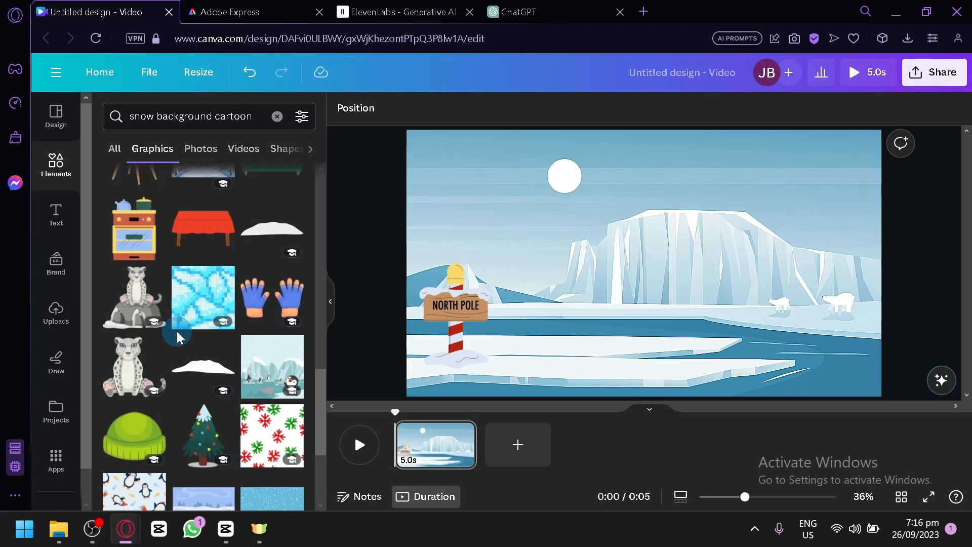
scroll(177, 339, "down", 2)
left_click_drag(203, 335, 830, 258)
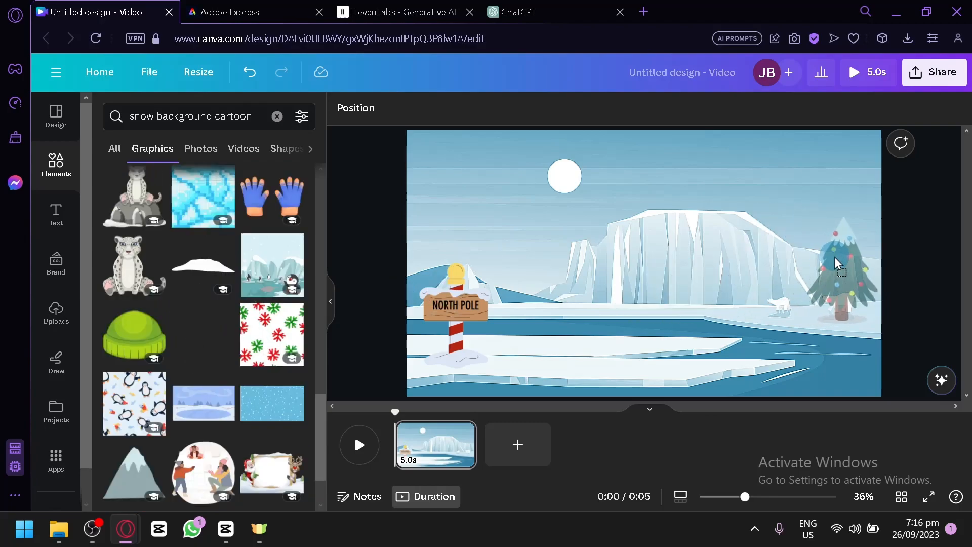
left_click(476, 310)
left_click_drag(476, 310, 461, 306)
Add the snow-covered pine tree at about 173 × 213 px and duplicate it into a small cluster beside the North Pole sign
scroll(245, 359, "down", 3)
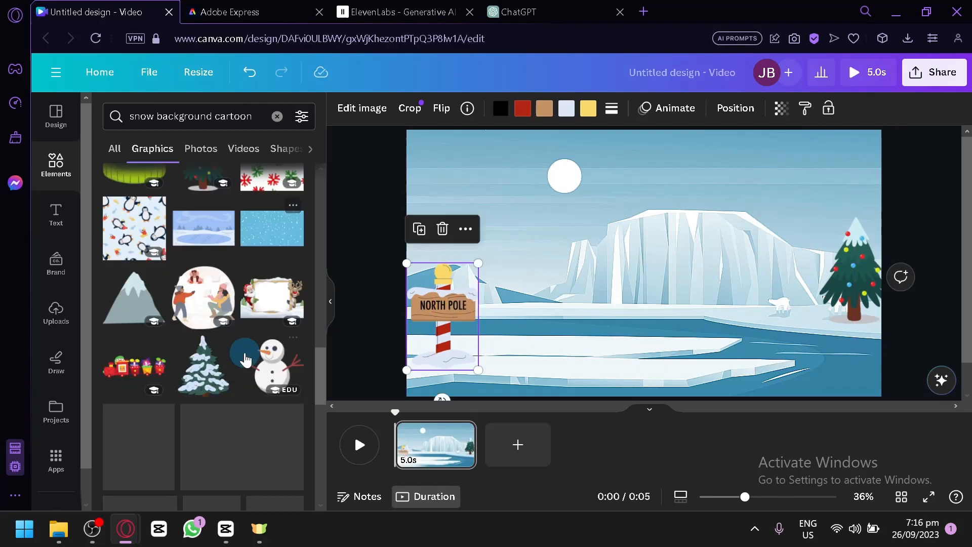
left_click_drag(205, 365, 542, 271)
left_click_drag(573, 315, 494, 302)
key("super")
key("super")
key("alt")
Rearrange the stacking order so the North Pole sign sits in front of the snow-covered pine trees
left_click(503, 290)
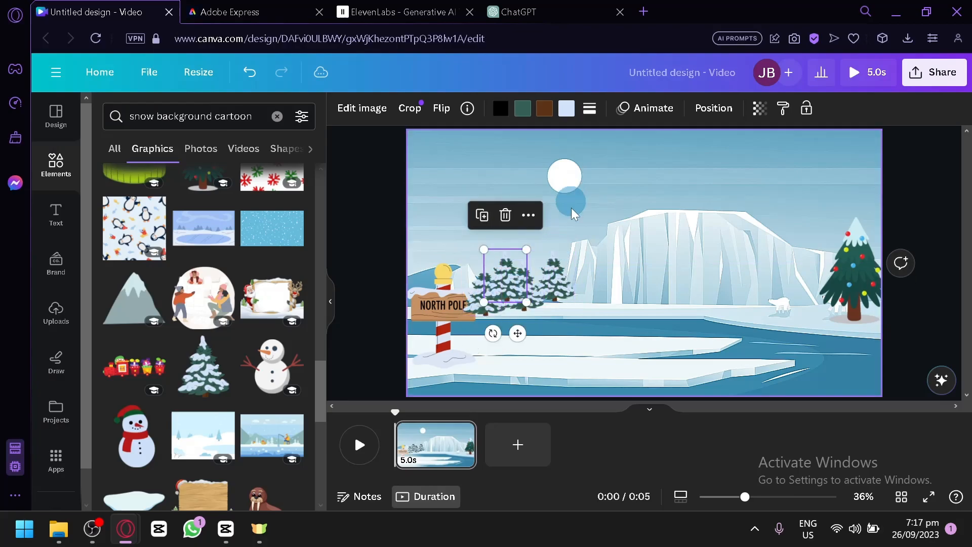
left_click(714, 108)
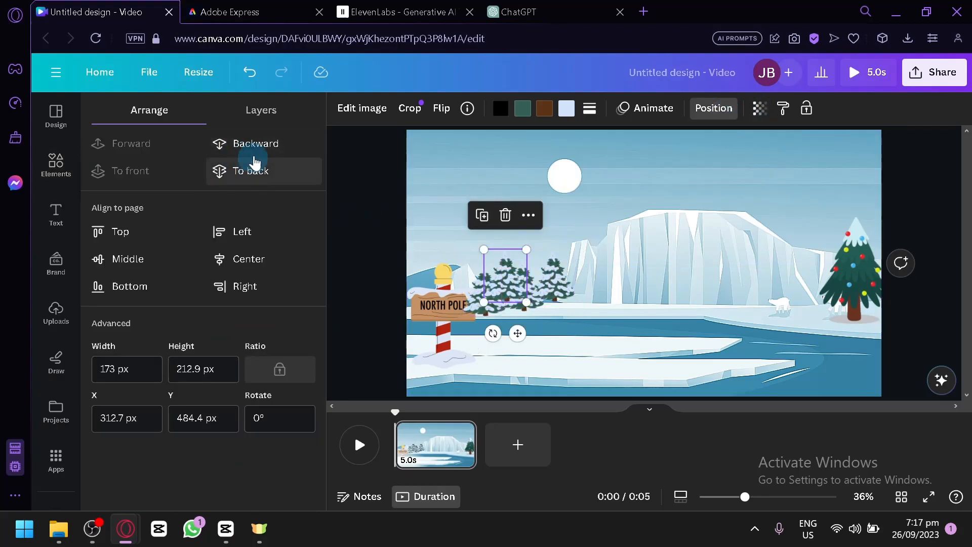
left_click(256, 150)
left_click(546, 281)
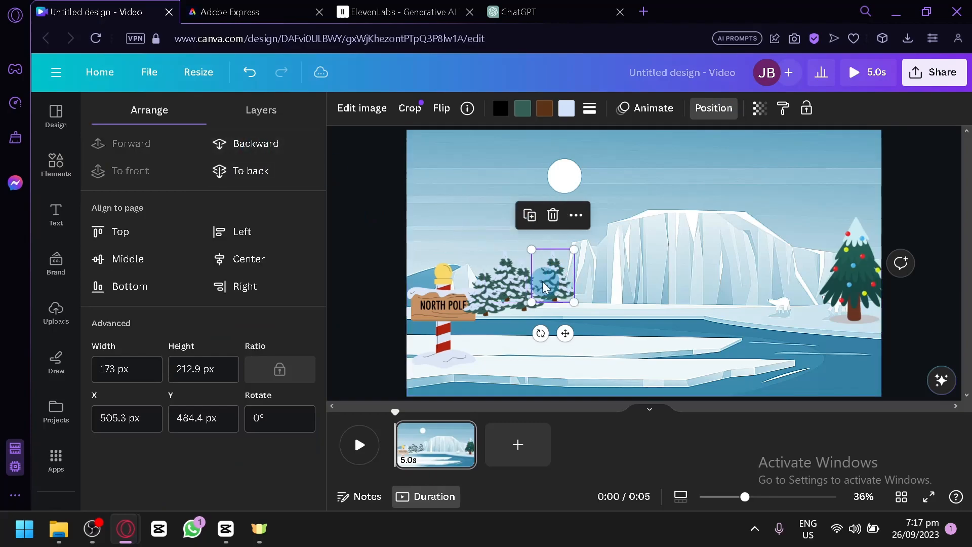
left_click(273, 151)
left_click(440, 324)
left_click(219, 171)
left_click(159, 146)
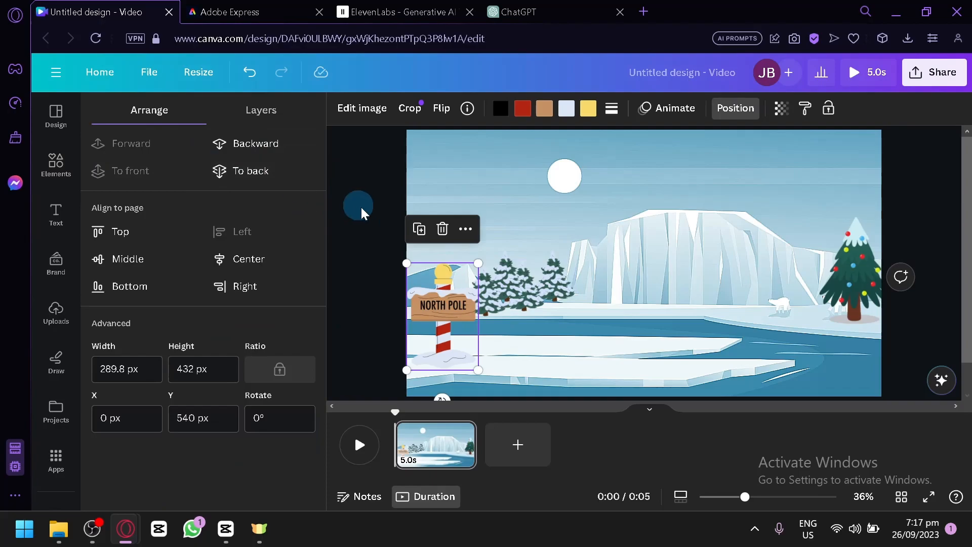
left_click(365, 212)
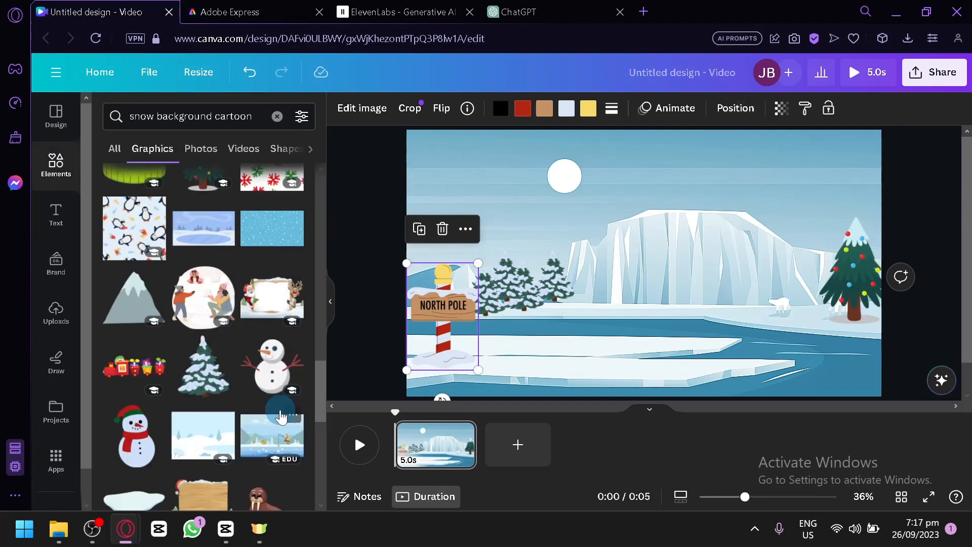
Find the ice-fishing penguin graphic and place it at a small size on the snowy shore in front of the iceberg
scroll(278, 412, "down", 4)
scroll(279, 418, "down", 2)
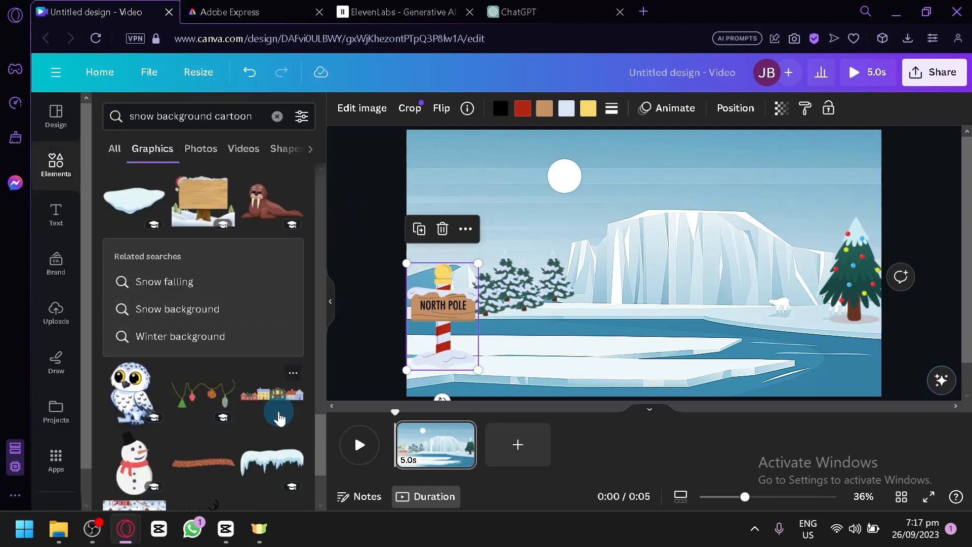
scroll(279, 418, "down", 4)
scroll(279, 418, "down", 2)
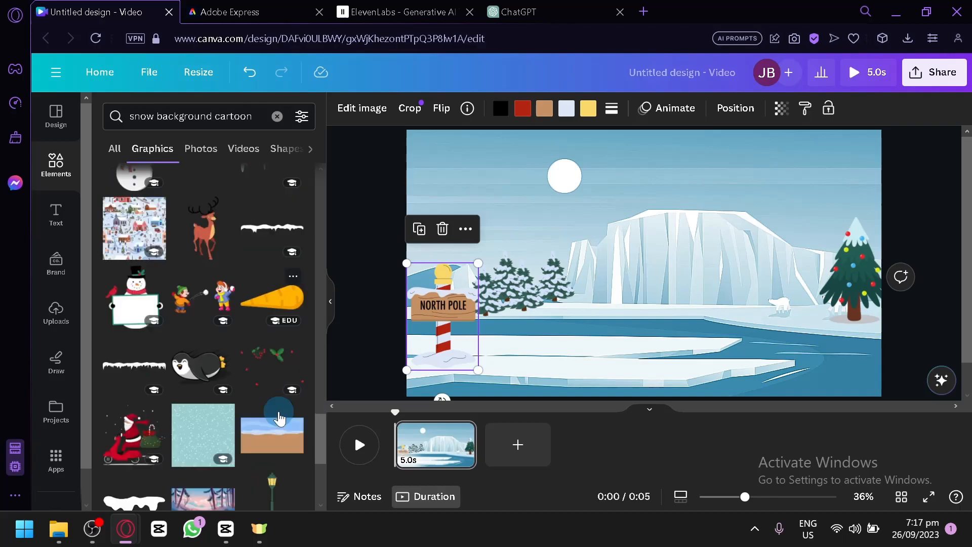
scroll(271, 412, "down", 2)
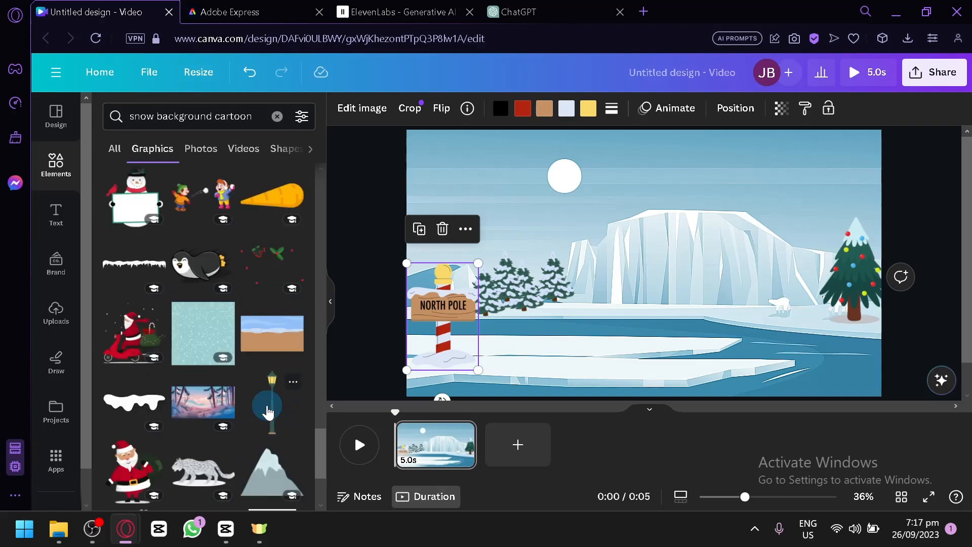
scroll(268, 413, "down", 4)
scroll(269, 413, "down", 2)
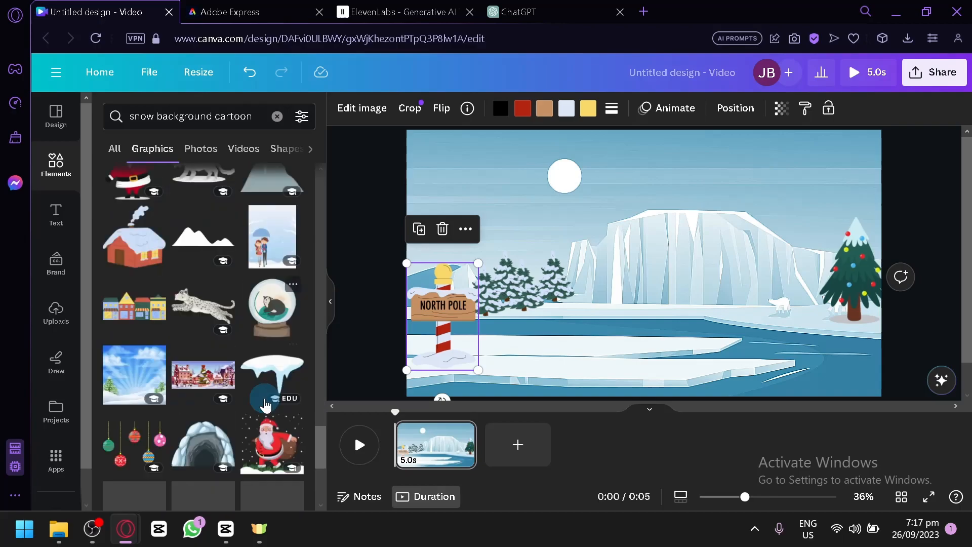
scroll(268, 411, "down", 2)
scroll(224, 377, "down", 4)
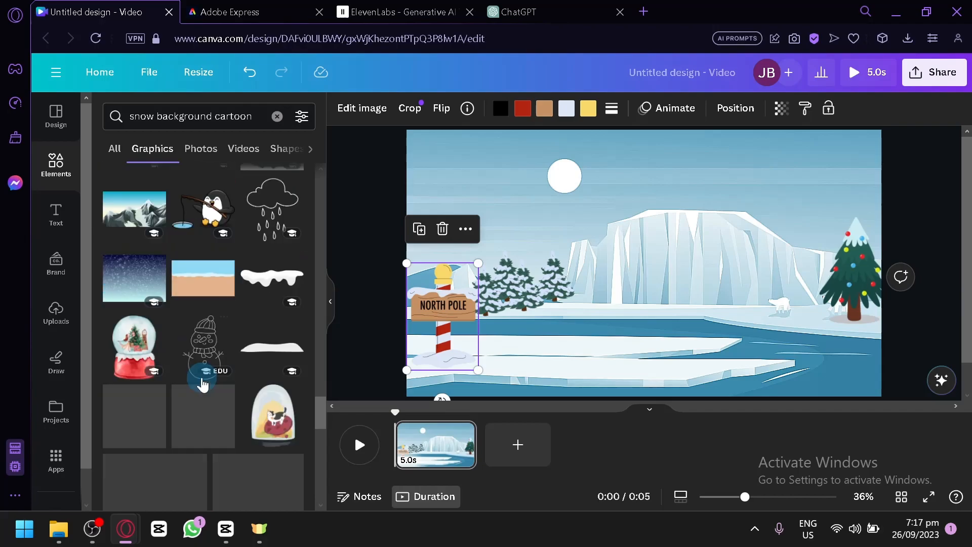
left_click_drag(203, 210, 687, 252)
left_click_drag(832, 143, 643, 298)
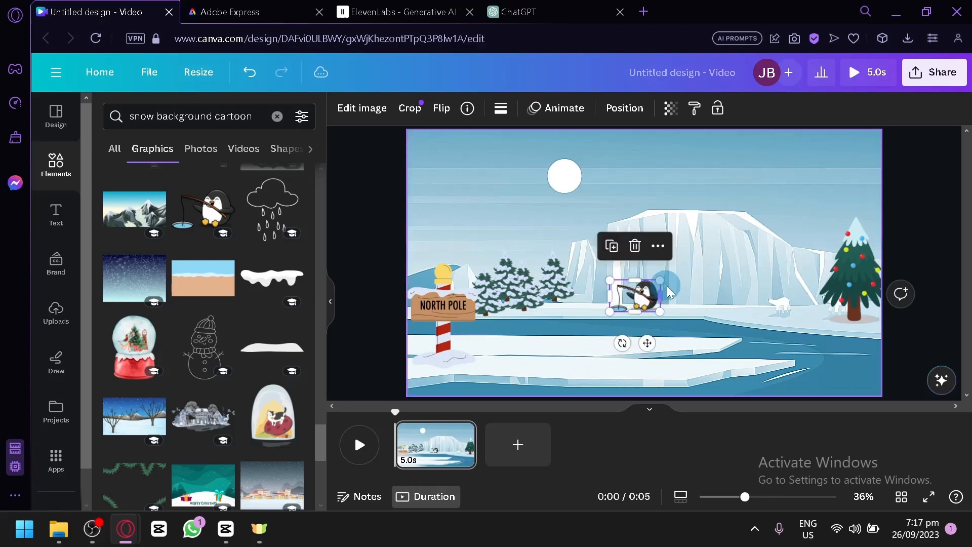
left_click(522, 256)
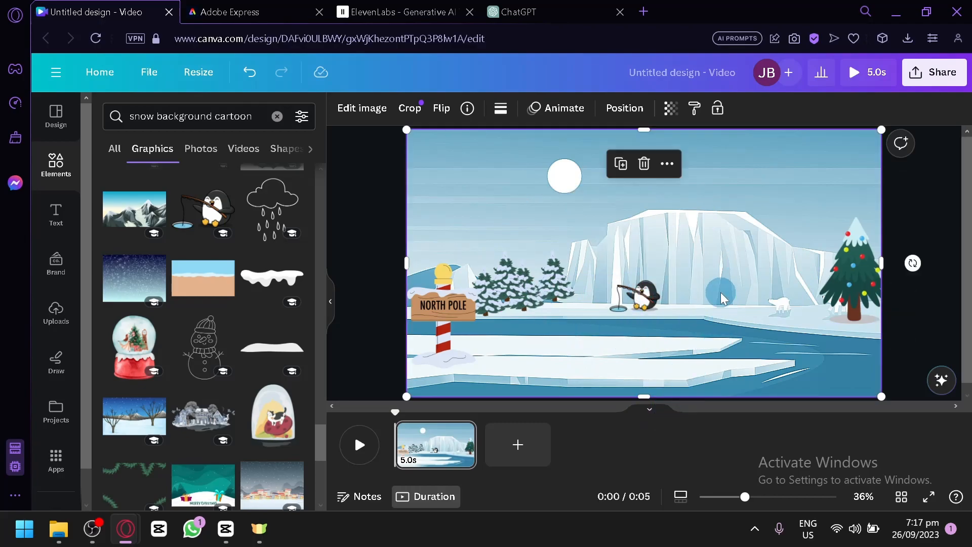
Filter the graphics to animated ones and shorten the search term to "snow"
left_click(301, 119)
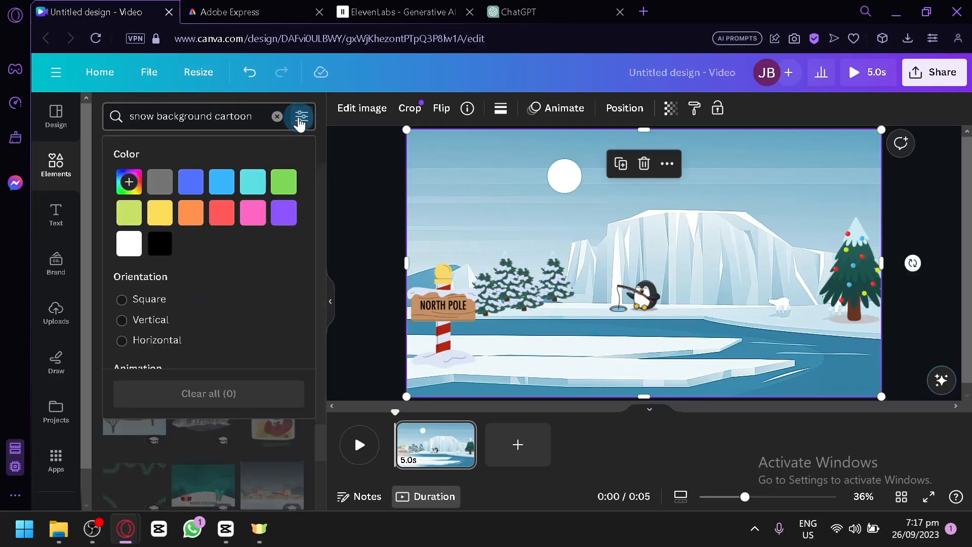
scroll(177, 310, "down", 4)
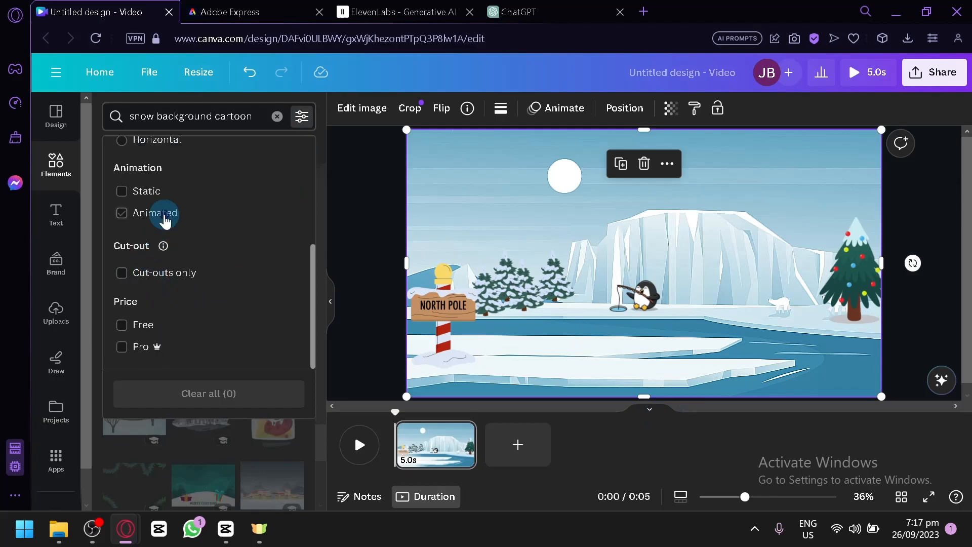
left_click(147, 213)
left_click(323, 195)
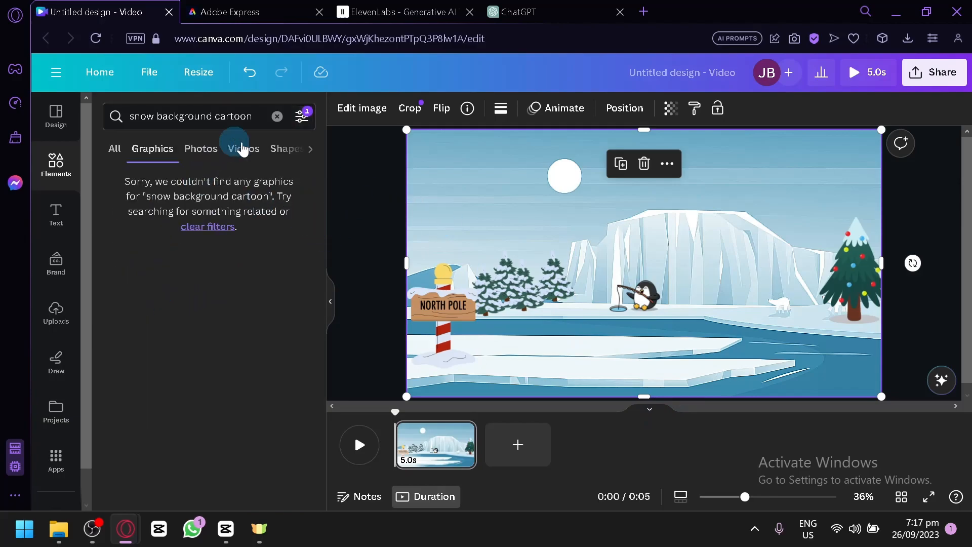
left_click_drag(252, 116, 161, 119)
key("BackSpace")
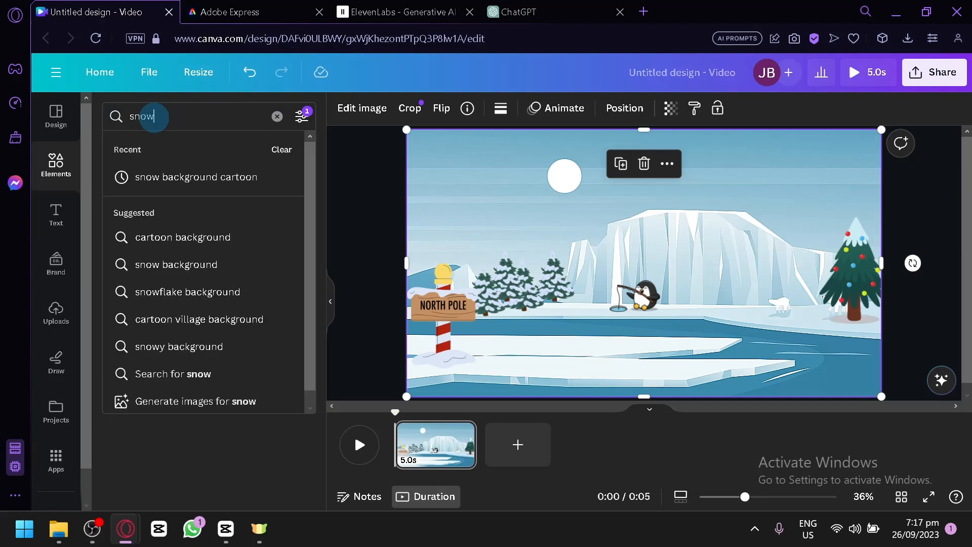
key("Return")
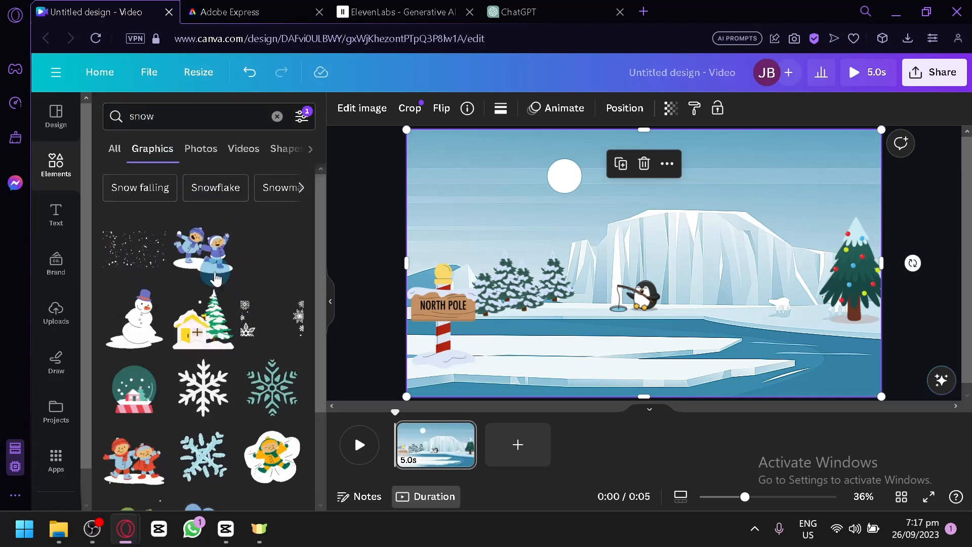
Try the animated white snowflakes graphic over the scene, and delete it
left_click_drag(258, 262, 470, 260)
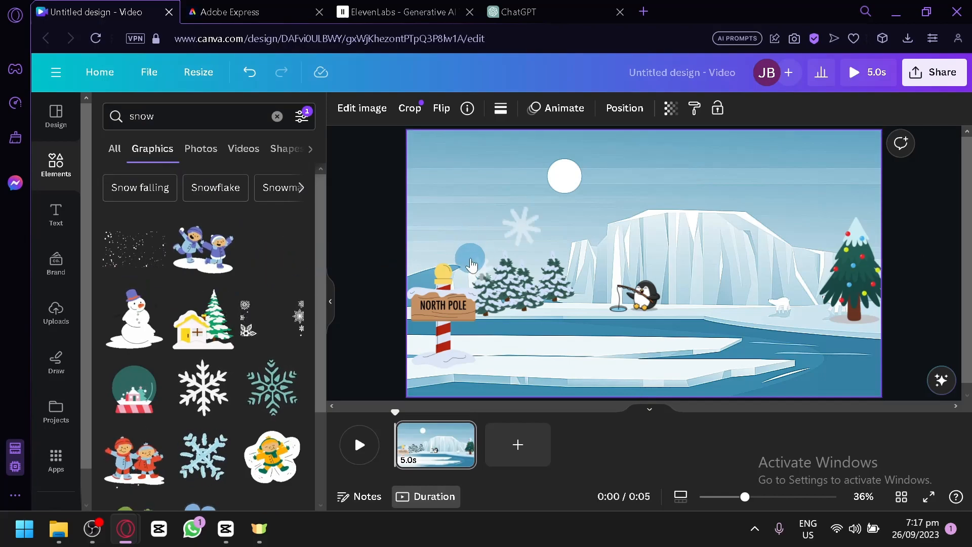
left_click_drag(626, 210, 771, 130)
key("Delete")
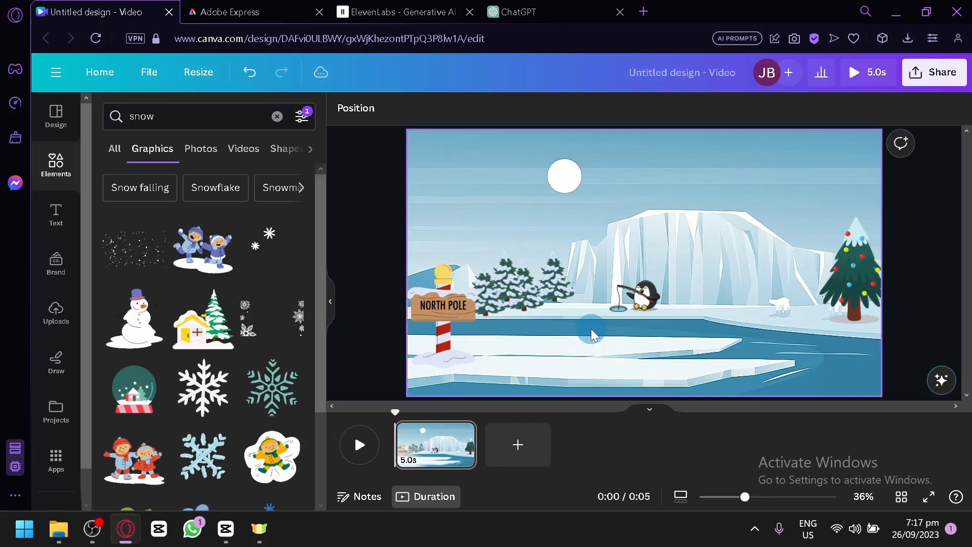
Add the animated falling-snow graphic, enlarge it to cover the entire scene, and collapse the graphics library
left_click_drag(446, 226, 446, 201)
left_click_drag(629, 311, 570, 249)
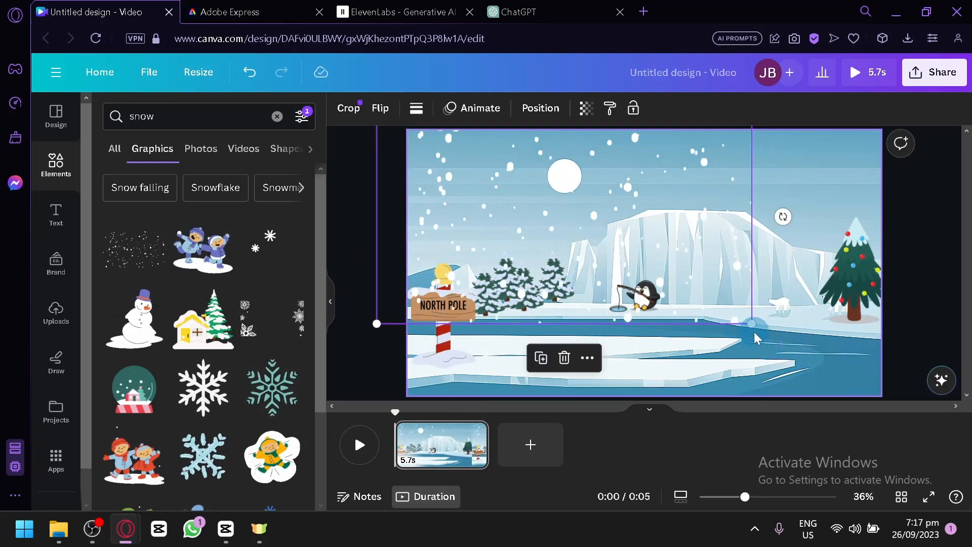
left_click_drag(752, 323, 942, 386)
left_click(935, 324)
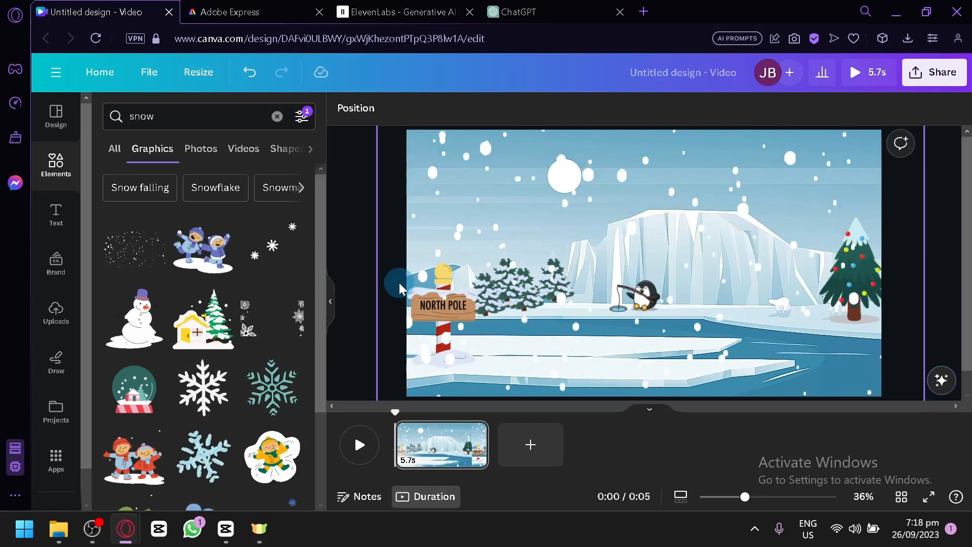
left_click(331, 302)
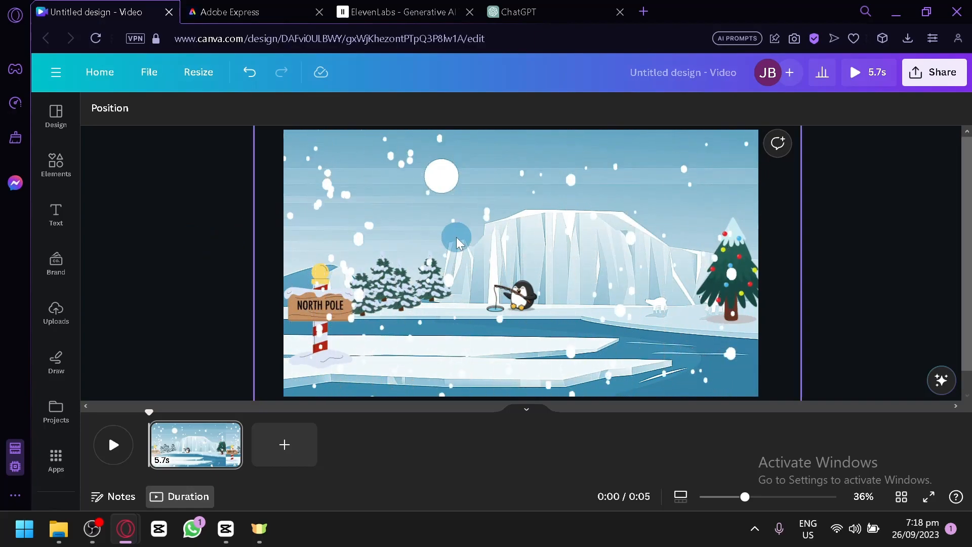
Lower the opacity of the falling-snow overlay until its flakes look faint
left_click(607, 207)
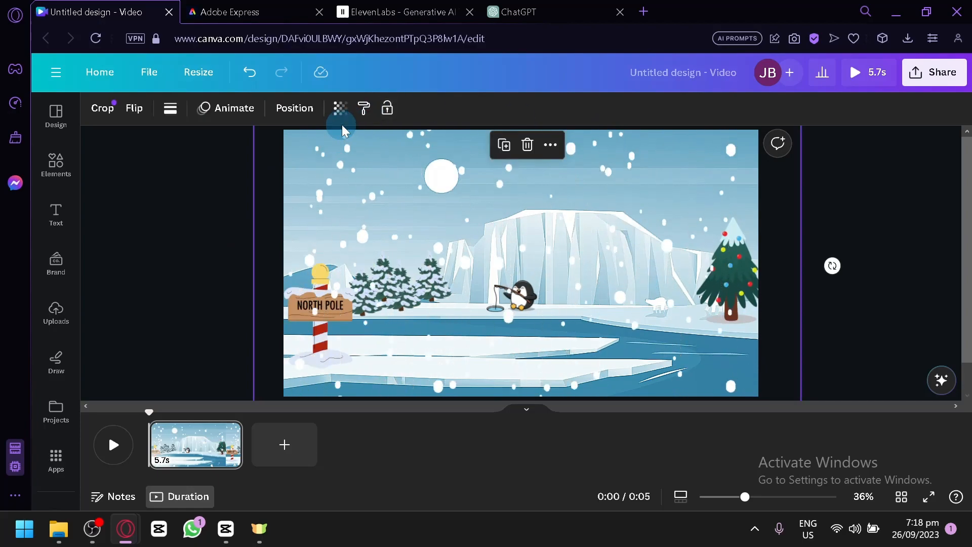
left_click(340, 107)
left_click_drag(299, 162, 245, 166)
left_click(870, 217)
left_click(869, 246)
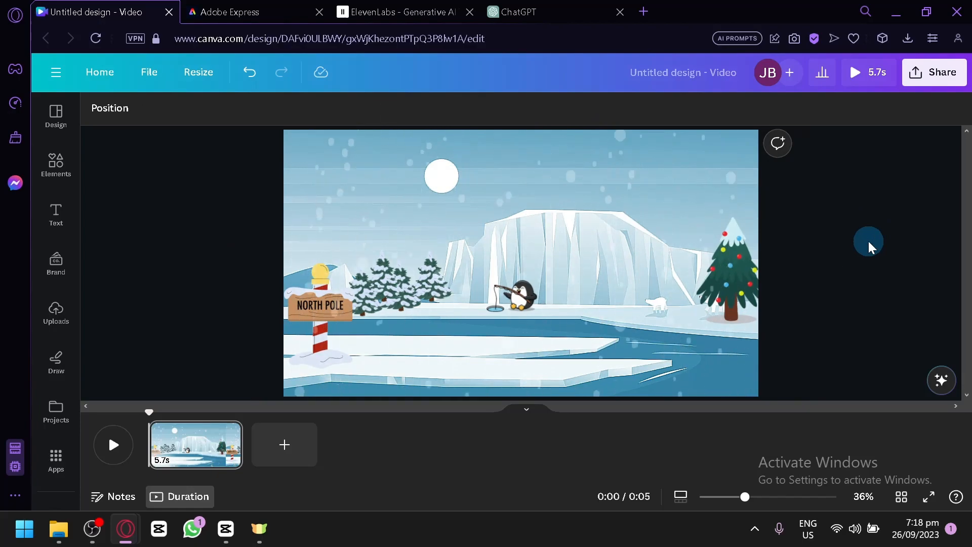
Switch to Adobe Express's Animate from audio page and examine the characters available in the All category
left_click(286, 7)
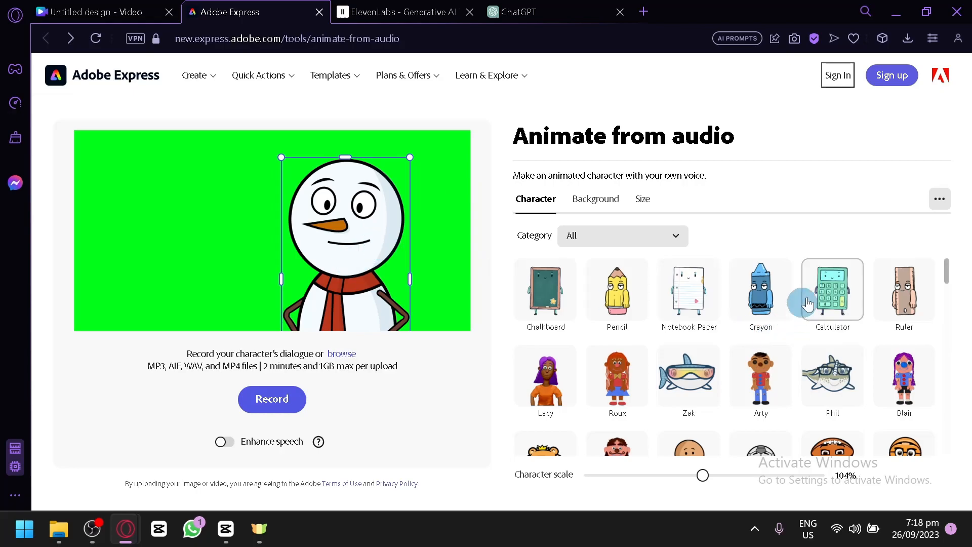
scroll(829, 280, "up", 3)
scroll(829, 282, "down", 1)
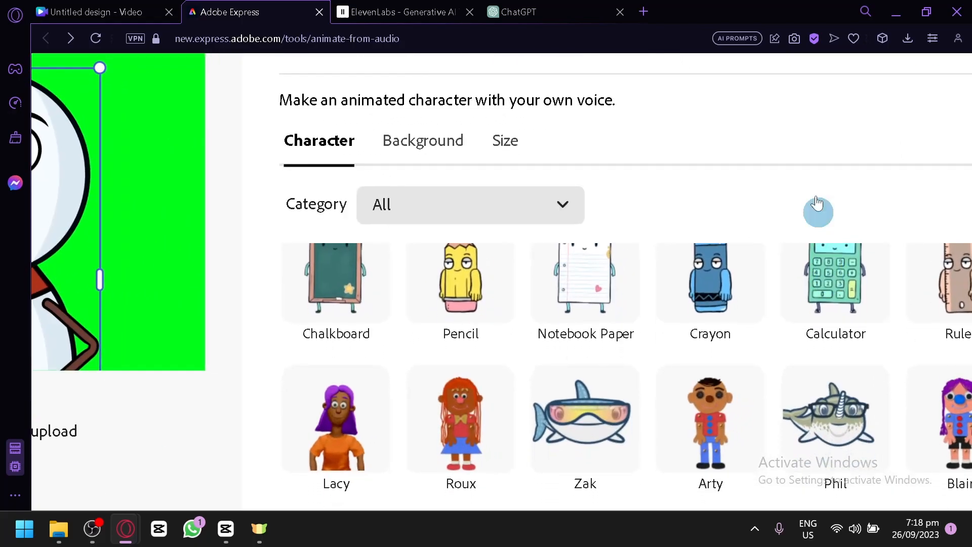
scroll(794, 142, "right", 2)
scroll(794, 141, "down", 3)
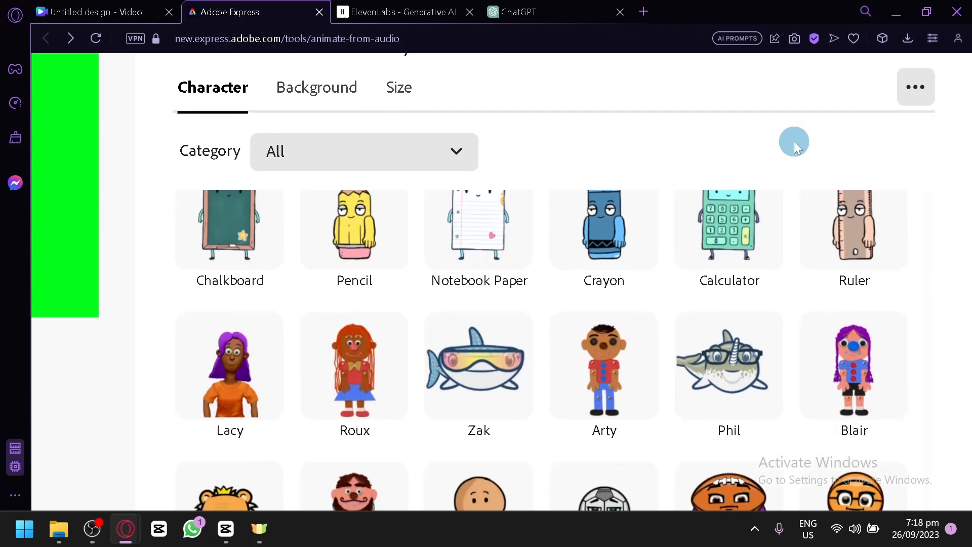
scroll(679, 187, "up", 1)
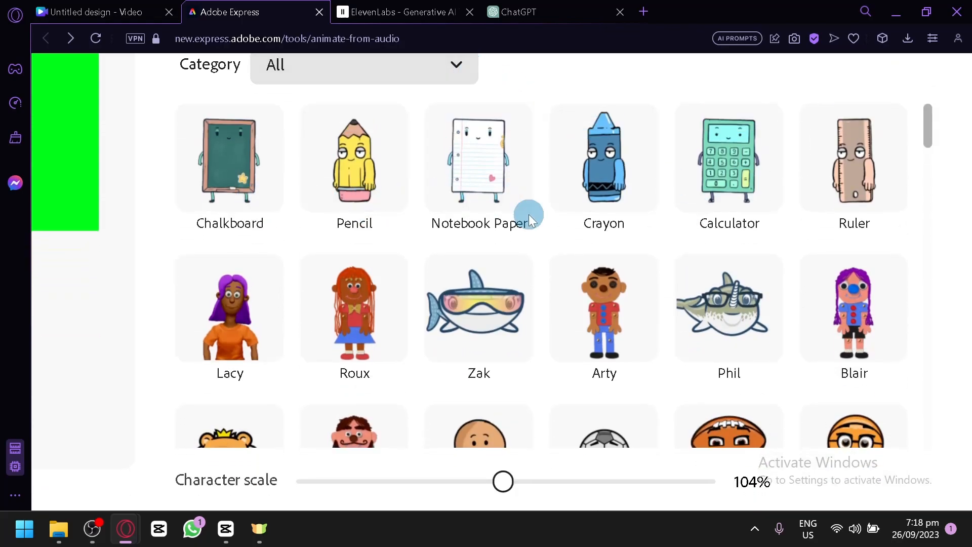
scroll(528, 215, "down", 5)
scroll(528, 217, "up", 2)
scroll(527, 213, "down", 7)
scroll(616, 238, "up", 2)
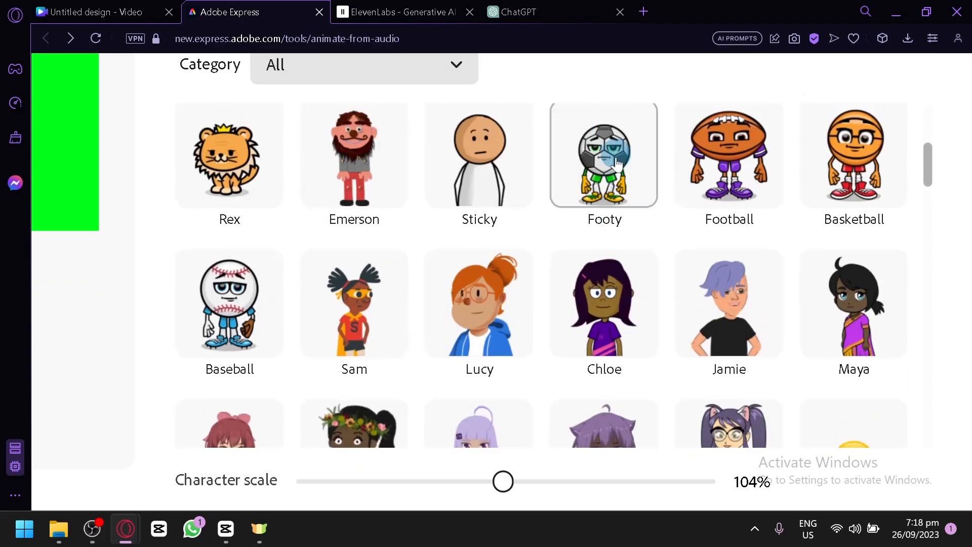
scroll(642, 248, "down", 10)
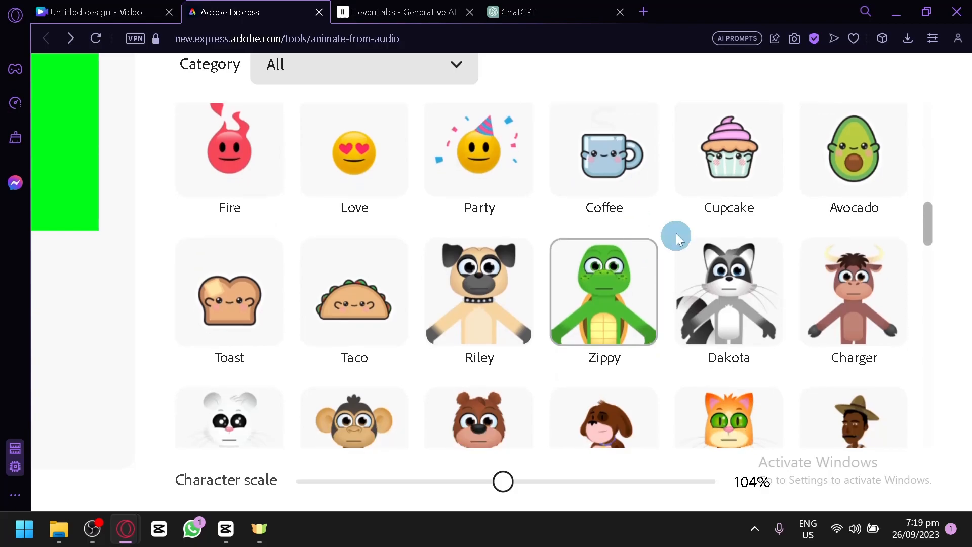
scroll(454, 347, "down", 15)
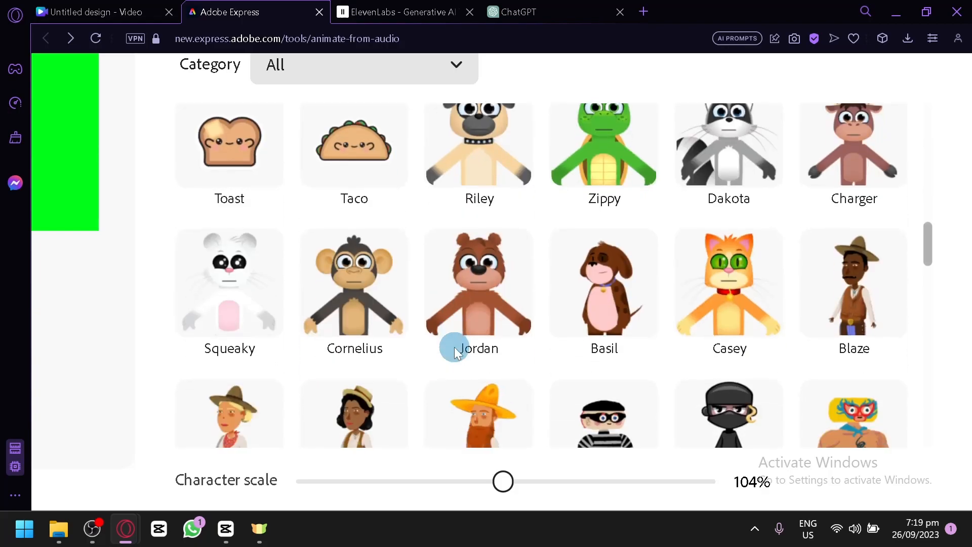
scroll(454, 353, "down", 5)
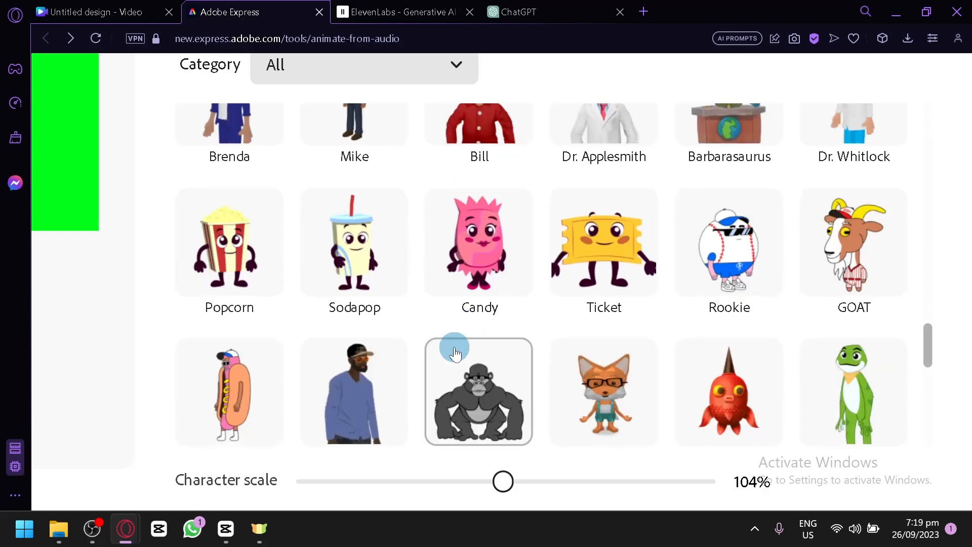
scroll(454, 353, "up", 20)
scroll(454, 353, "up", 6)
scroll(454, 352, "down", 20)
scroll(454, 353, "down", 20)
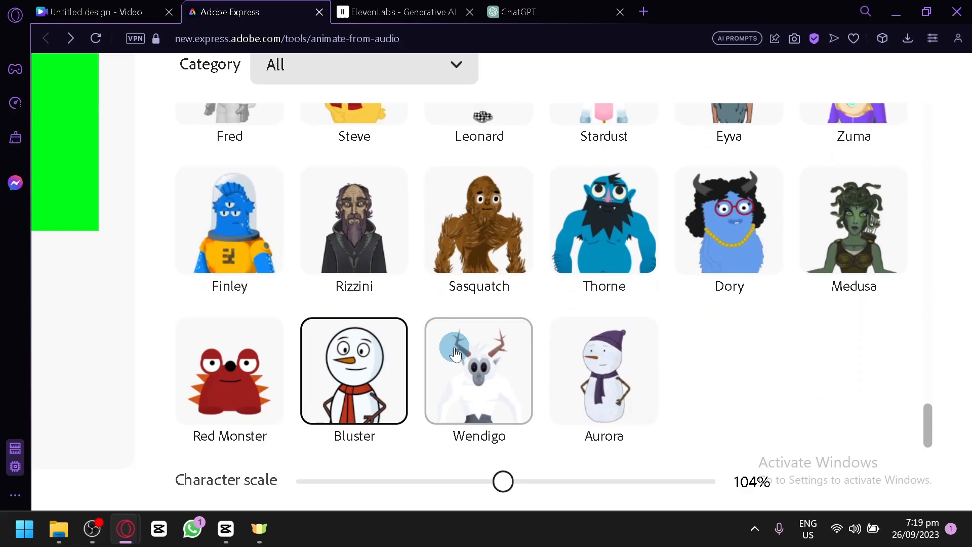
scroll(536, 174, "up", 20)
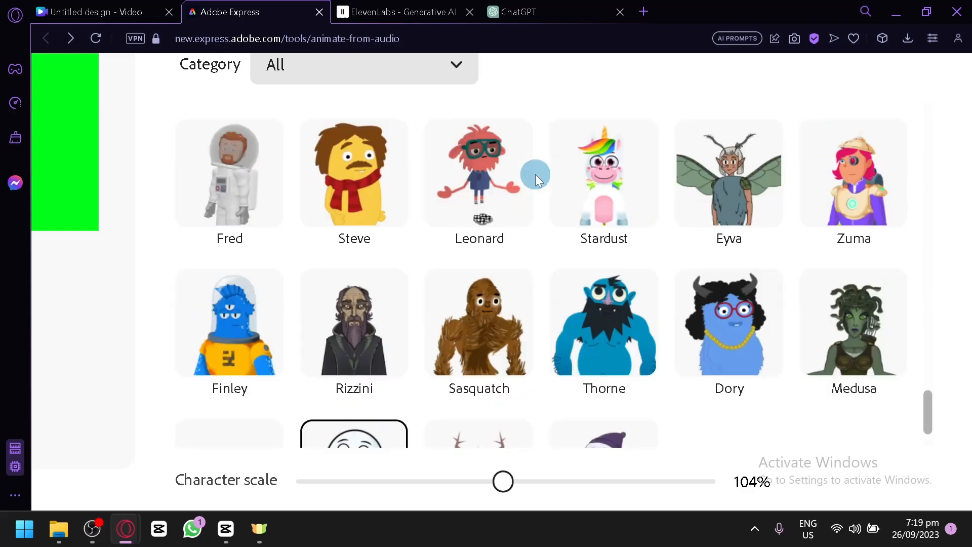
scroll(536, 175, "up", 10)
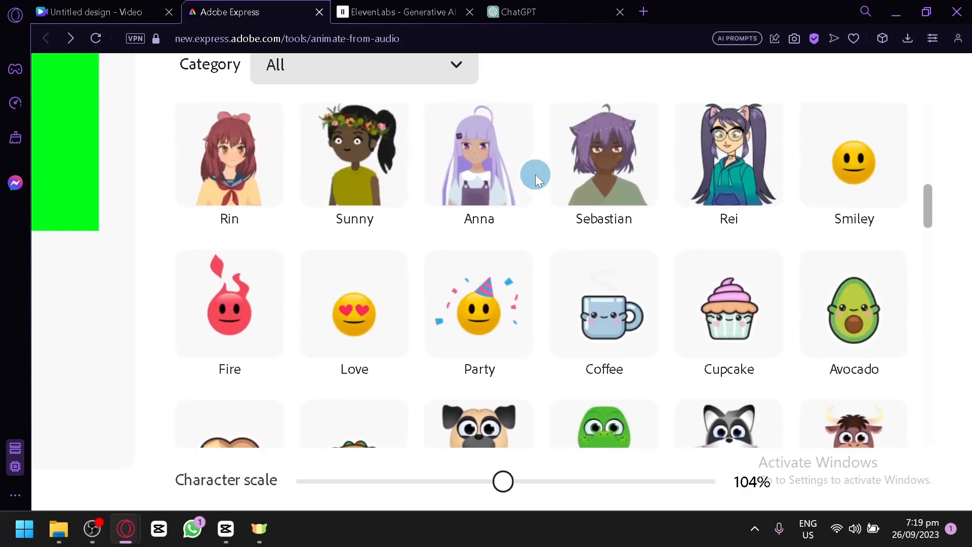
Choose the purple-hatted snowman Aurora from the All category as the character to animate
scroll(536, 174, "down", 20)
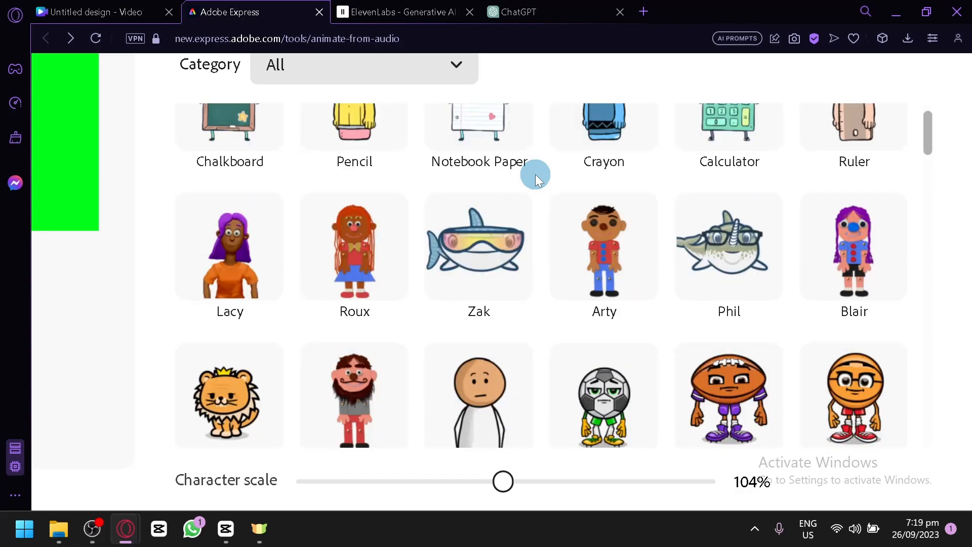
scroll(535, 174, "down", 20)
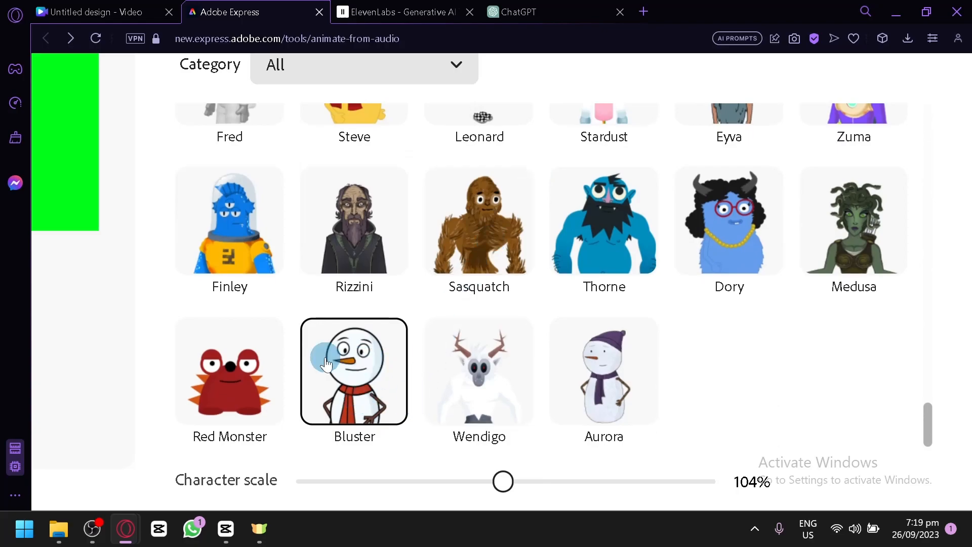
left_click(637, 388)
scroll(637, 388, "up", 3)
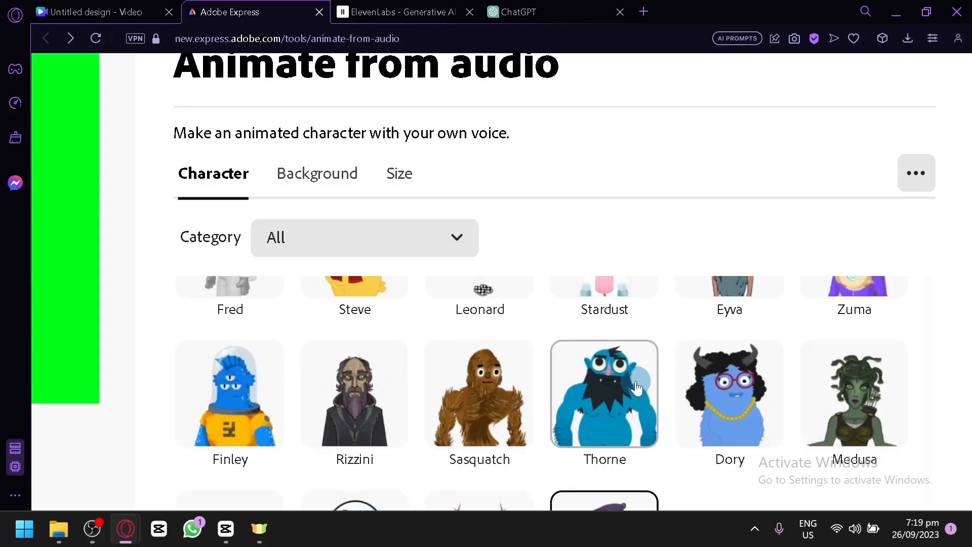
scroll(245, 268, "down", 5)
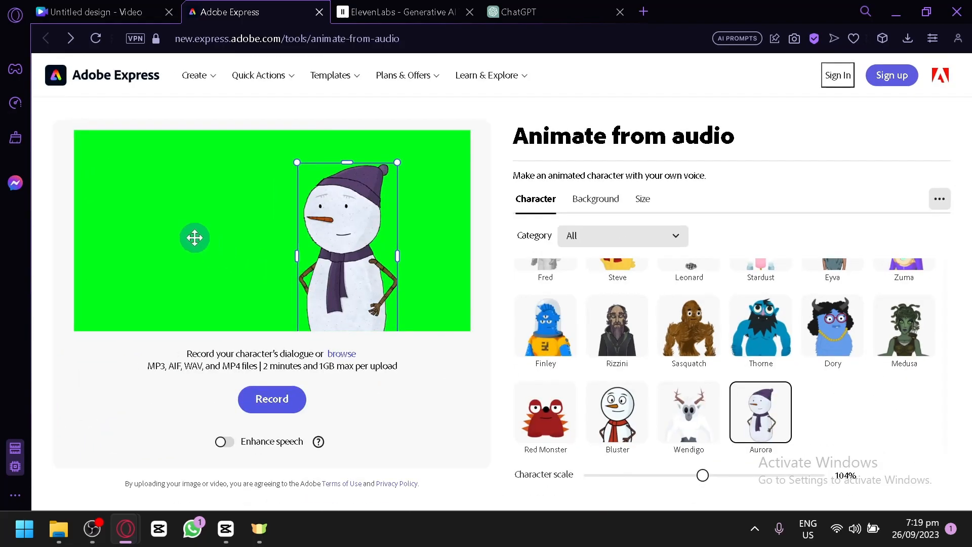
Move the Aurora snowman slightly to the right on the green background and reduce its character scale to 69%
scroll(194, 238, "up", 4)
scroll(381, 261, "down", 3)
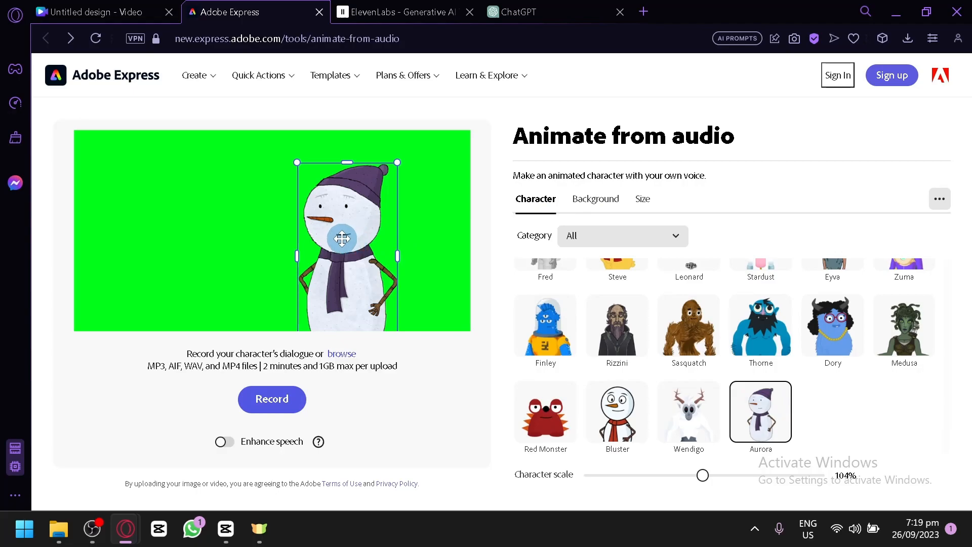
left_click_drag(356, 270, 369, 269)
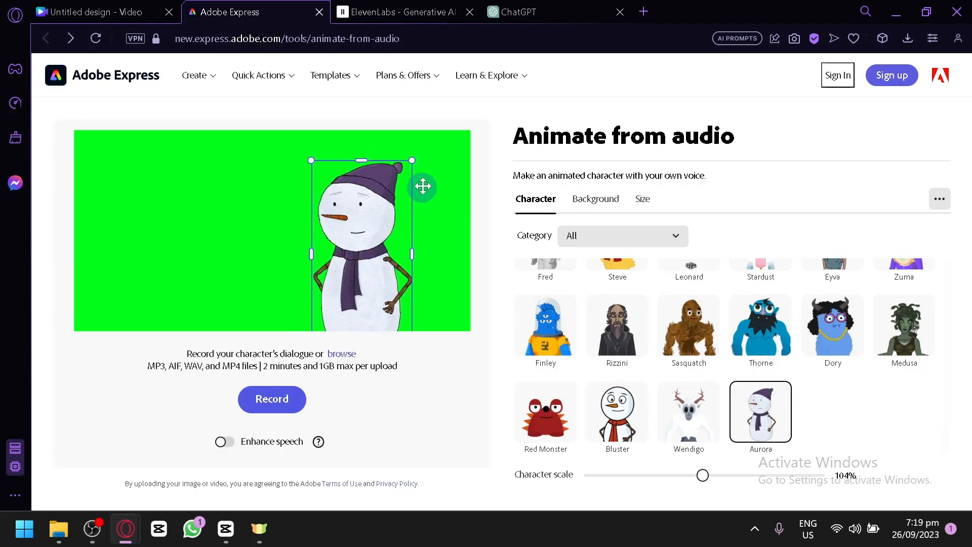
left_click_drag(412, 156, 357, 240)
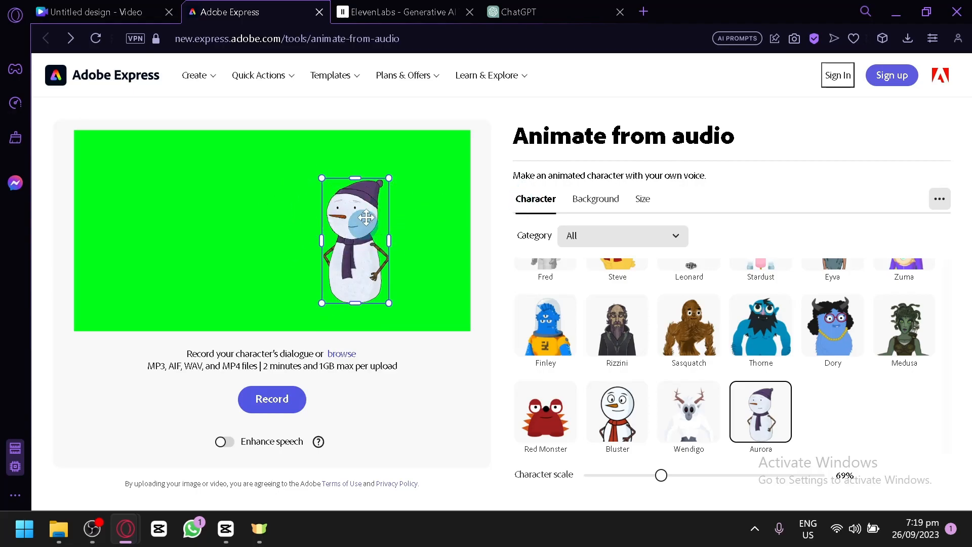
Resize the animation for YouTube using the 16:9 Landscape preset, 1920 x 1080
left_click(640, 200)
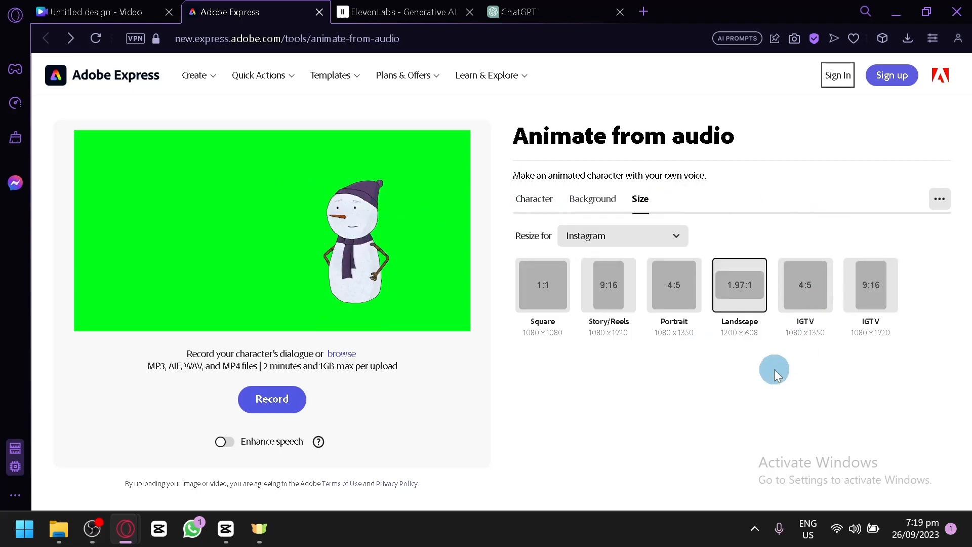
scroll(774, 369, "up", 5)
scroll(774, 369, "right", 2)
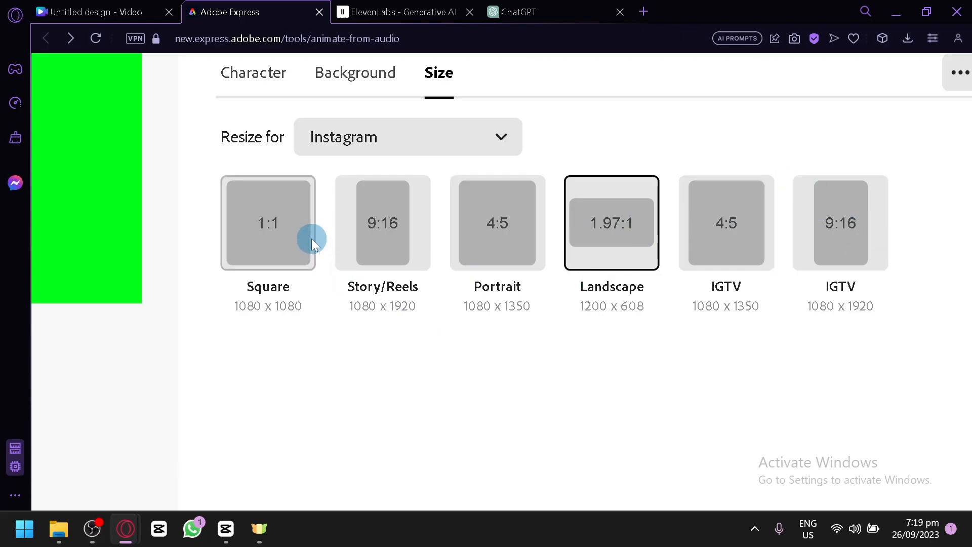
scroll(438, 320, "down", 5)
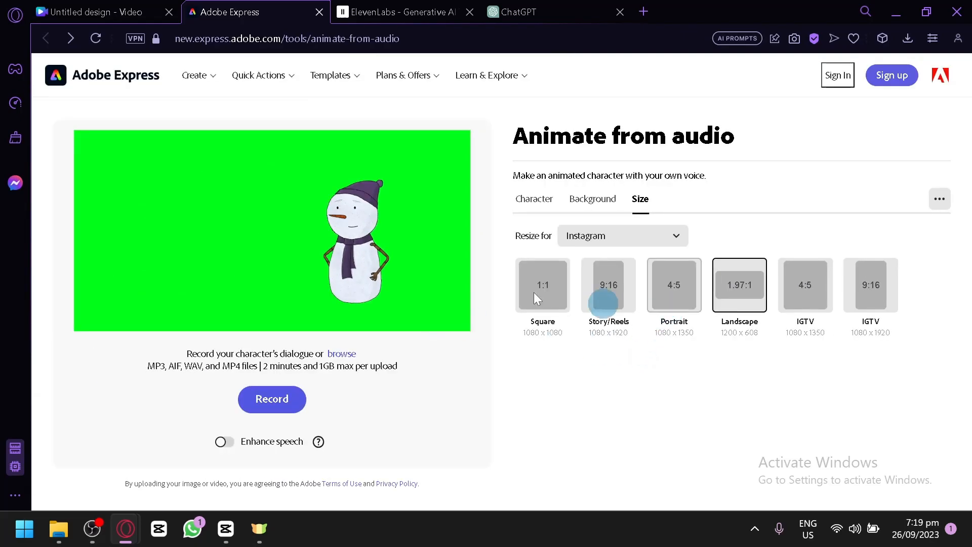
left_click(87, 9)
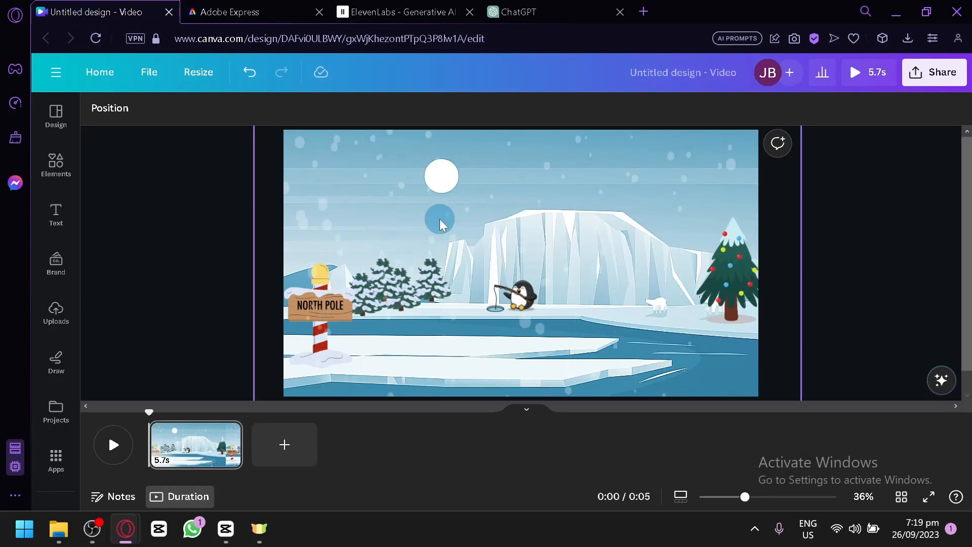
left_click(246, 6)
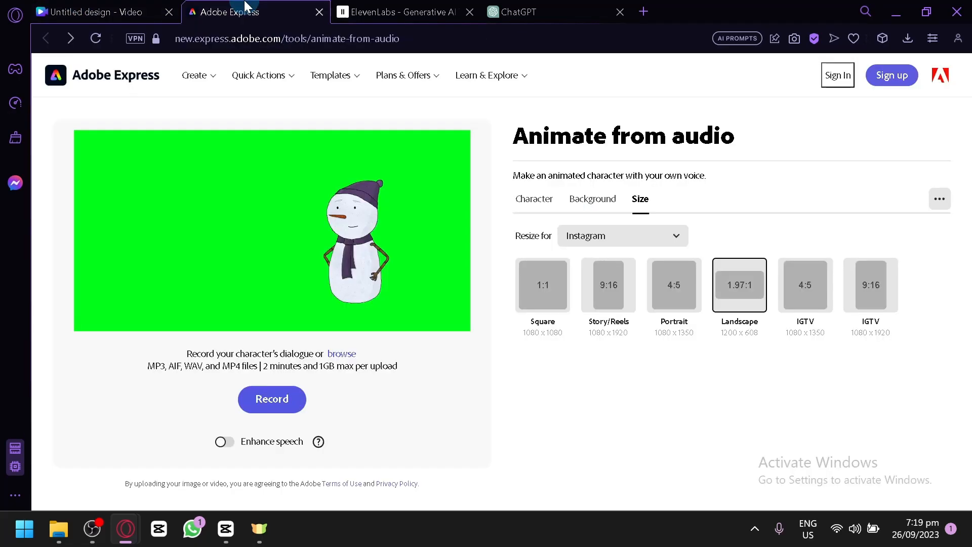
left_click(601, 212)
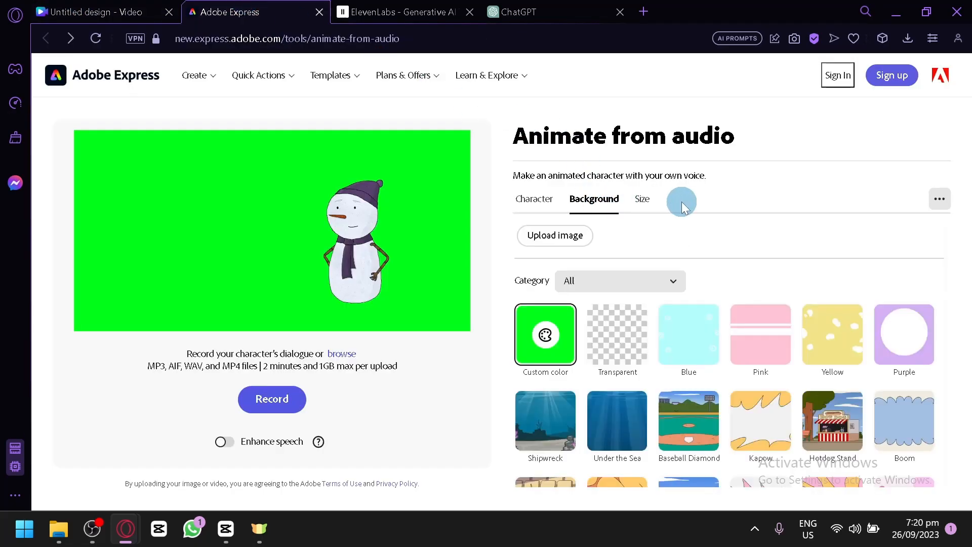
left_click(659, 198)
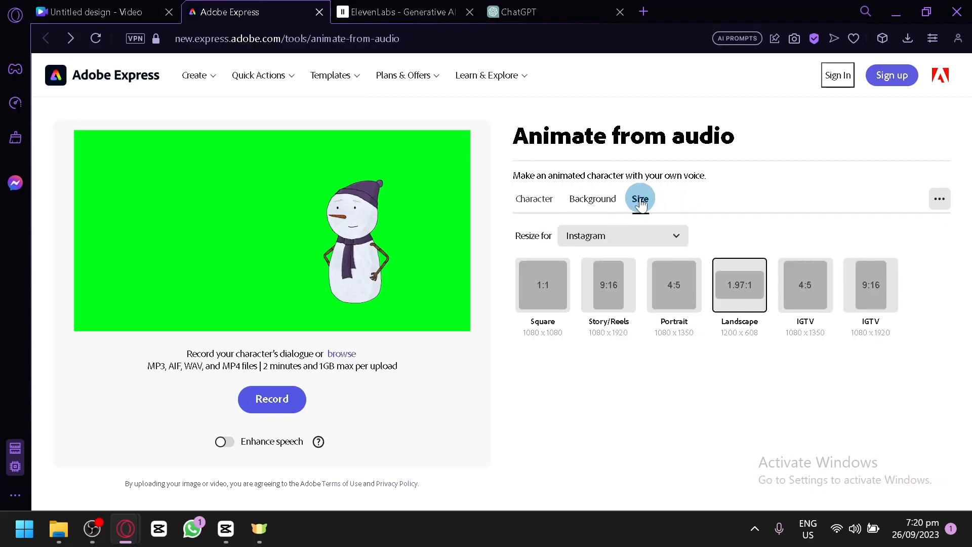
left_click(626, 232)
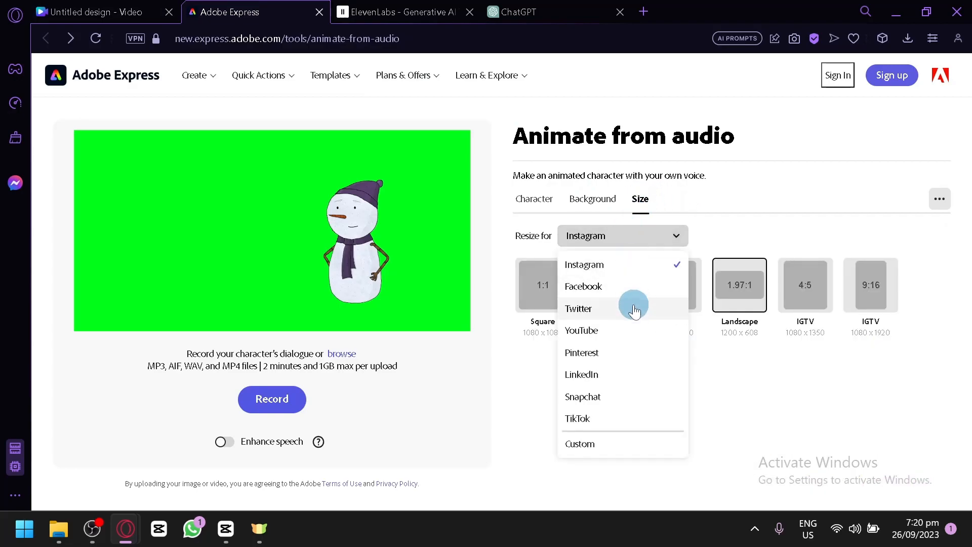
left_click(623, 331)
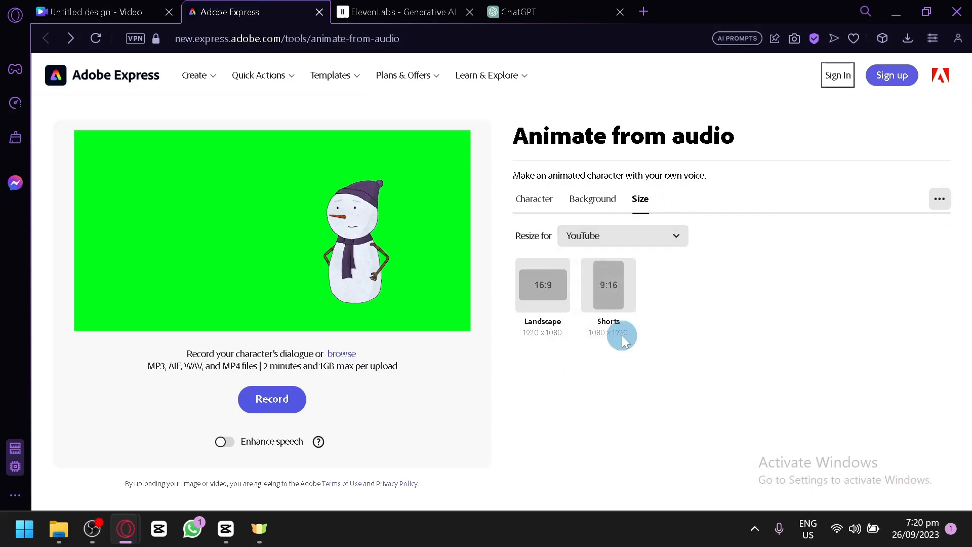
left_click(556, 284)
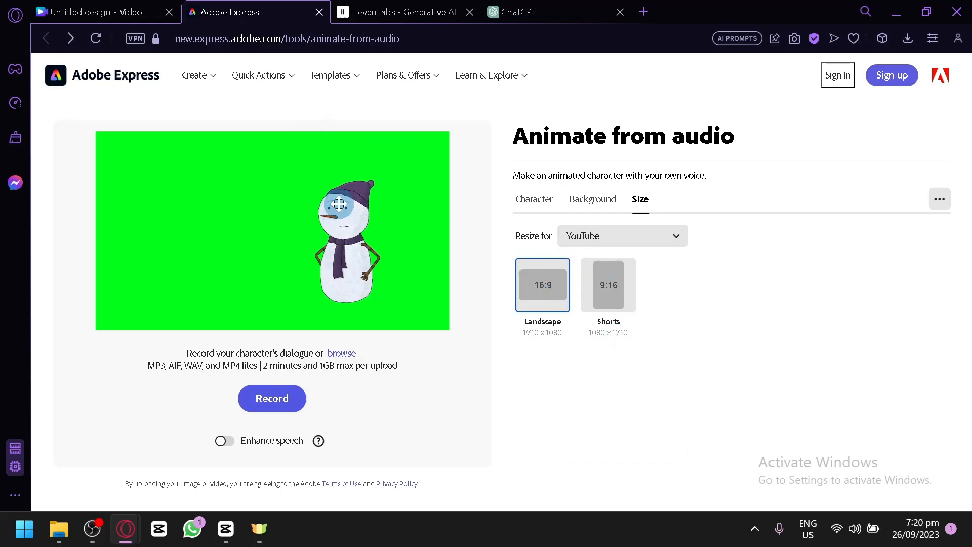
Compare the snowman with the Canva snow scene, and set the animation's background to Transparent
left_click(575, 205)
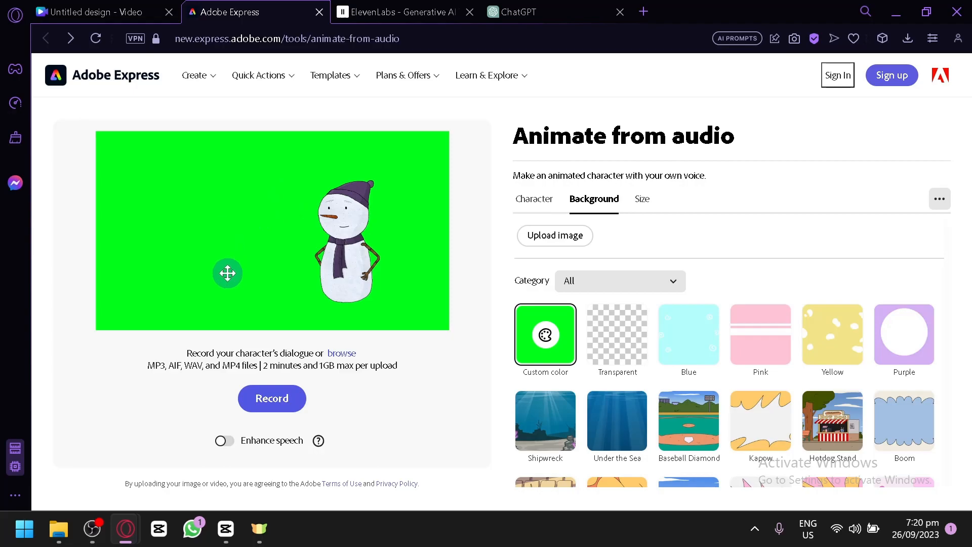
left_click(96, 11)
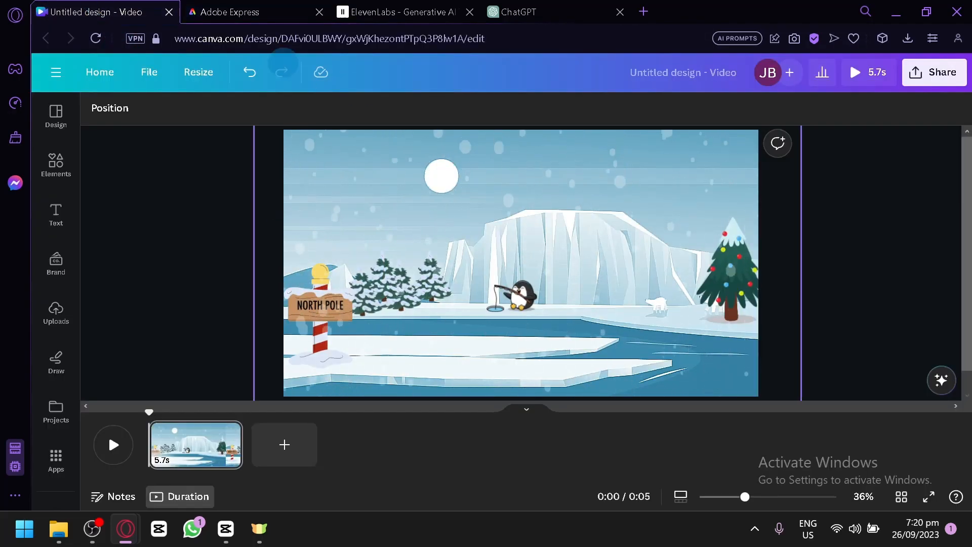
left_click(229, 11)
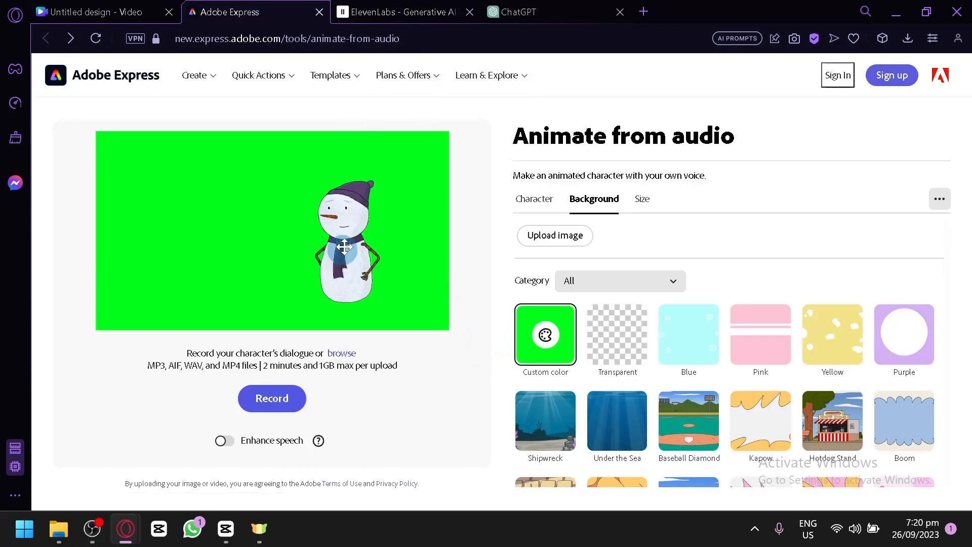
left_click(592, 360)
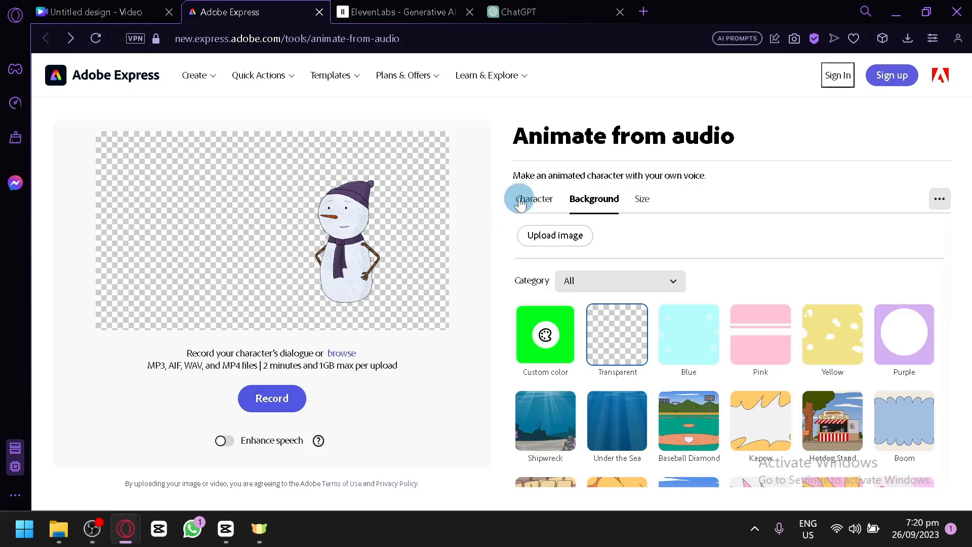
Shrink the snowman further and place it in the right part of the frame, comparing it with the Canva scene
left_click(364, 274)
left_click_drag(381, 181, 364, 217)
left_click(389, 169)
left_click_drag(325, 266, 359, 233)
left_click(102, 12)
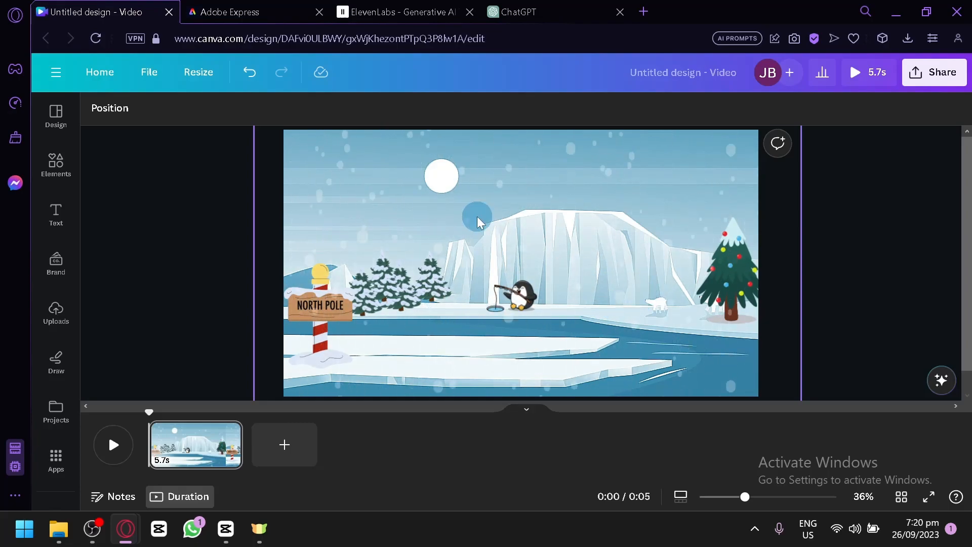
left_click(278, 11)
left_click_drag(399, 170, 396, 210)
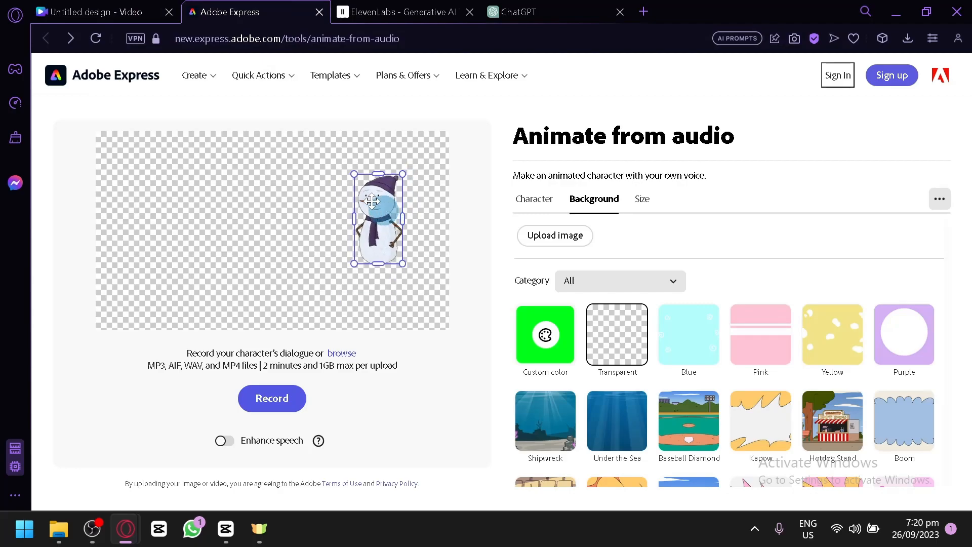
left_click(96, 12)
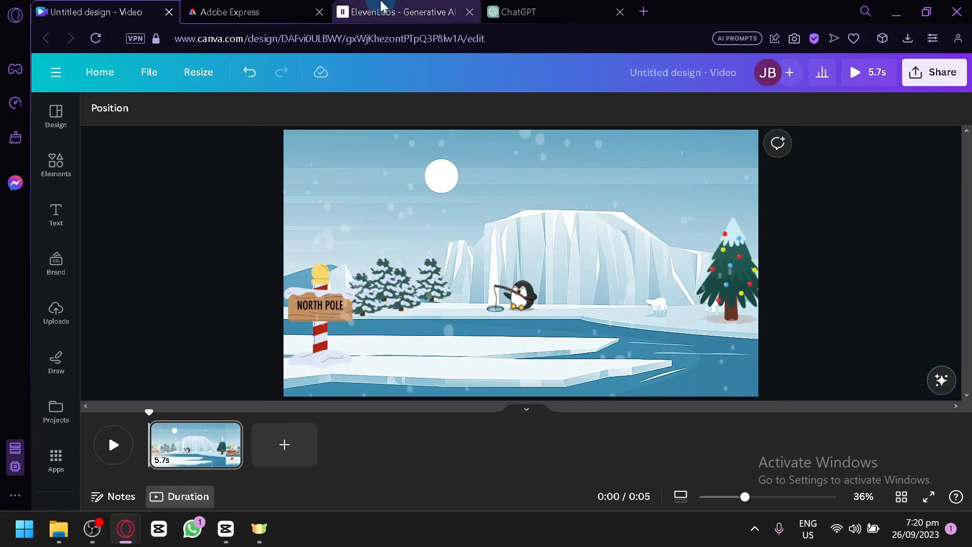
left_click(282, 10)
Ask ChatGPT to create an intro script for a cartoon character talking about his friend penguin who is fishing, and check the penguin in the Canva scene
left_click(538, 6)
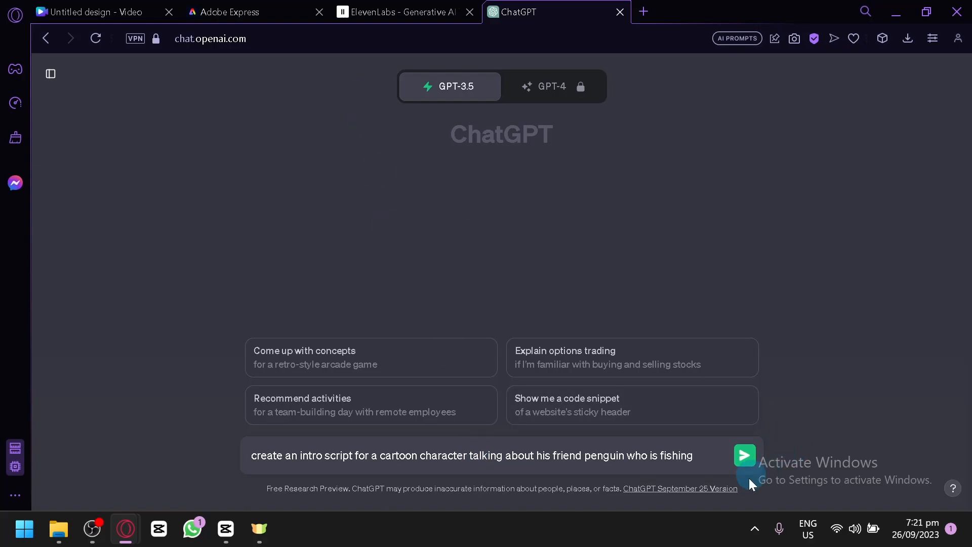
left_click(751, 455)
left_click(122, 11)
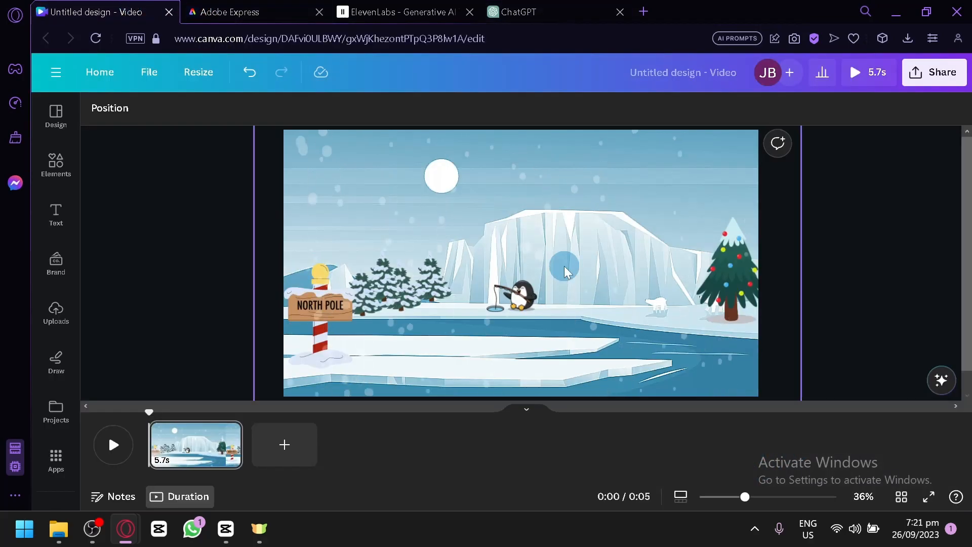
scroll(540, 298, "up", 5)
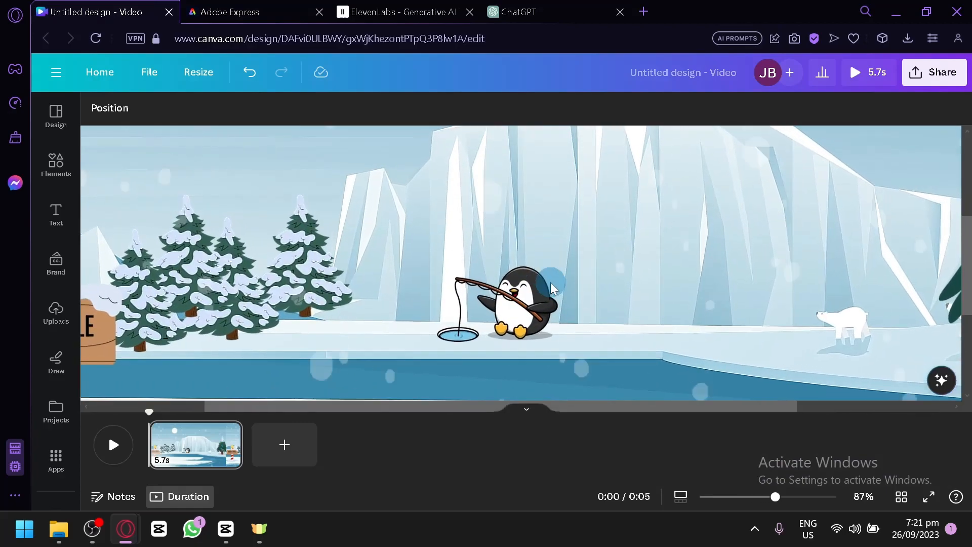
scroll(552, 289, "down", 3)
scroll(549, 283, "down", 3)
scroll(486, 282, "up", 1)
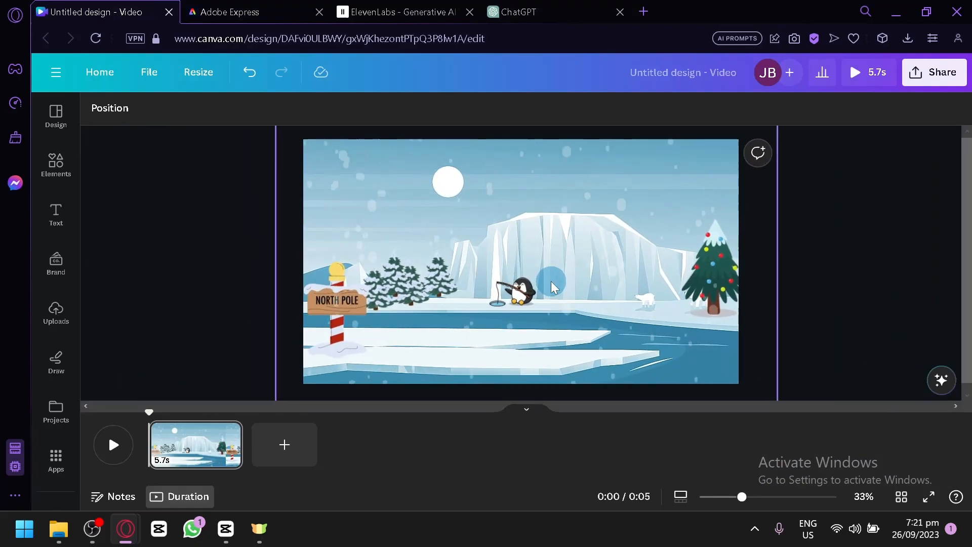
Read the opening of ChatGPT's script and send a follow-up stating that the main character is a snowman
left_click(554, 8)
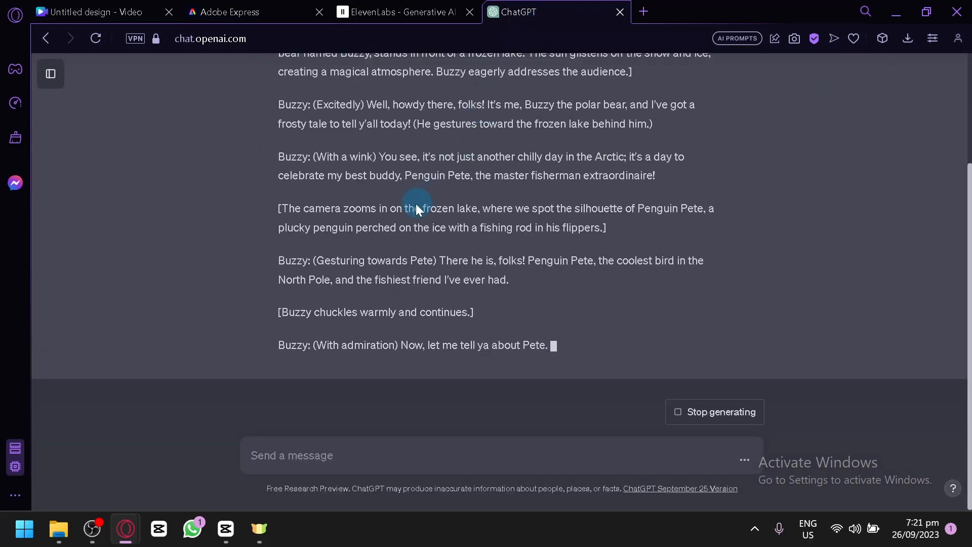
scroll(420, 209, "up", 5)
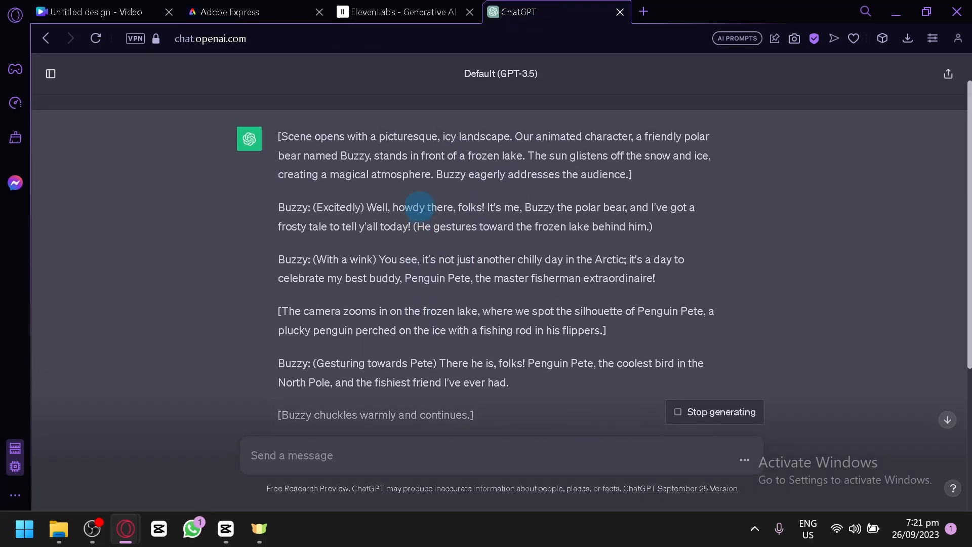
left_click_drag(367, 208, 606, 218)
left_click(441, 258)
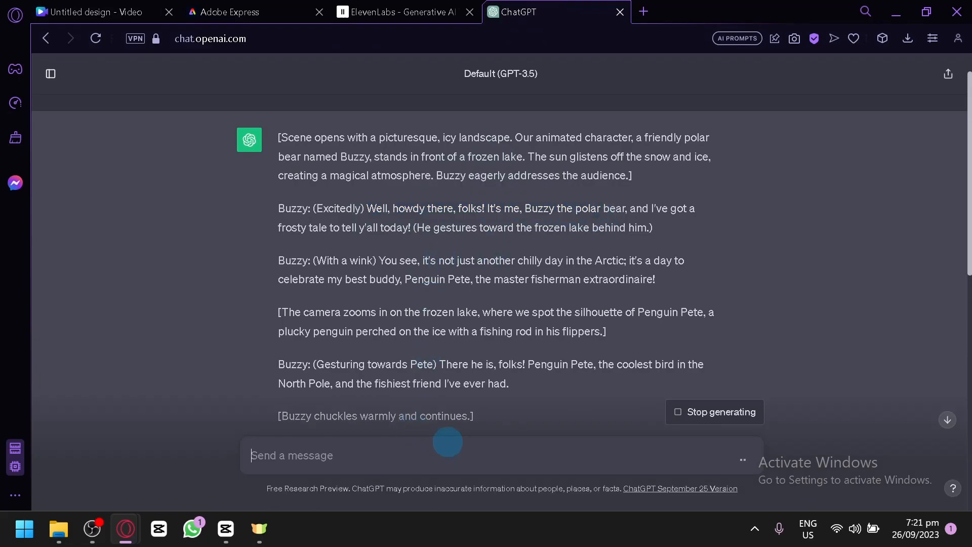
type("the main character is a sn")
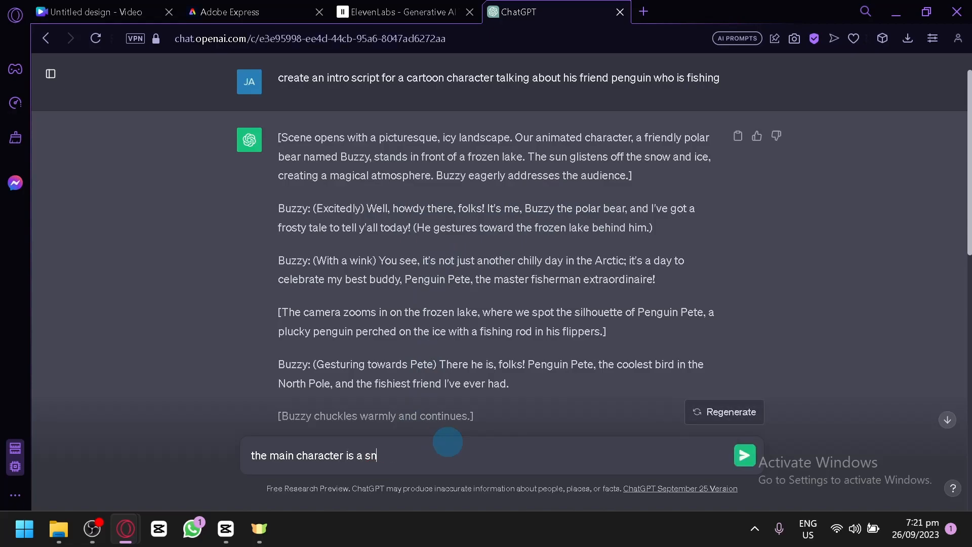
left_click(736, 463)
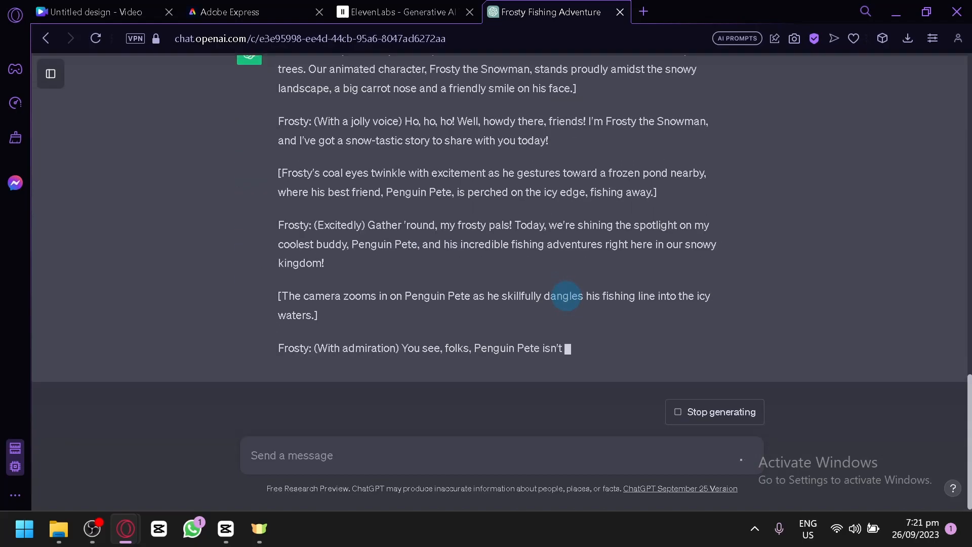
Copy Frosty's greeting from "Ho, ho, ho!" to "share with you today!" in the new script, and switch to ElevenLabs Speech Synthesis
scroll(561, 273, "up", 2)
left_click_drag(473, 223, 407, 222)
key("ctrl+c")
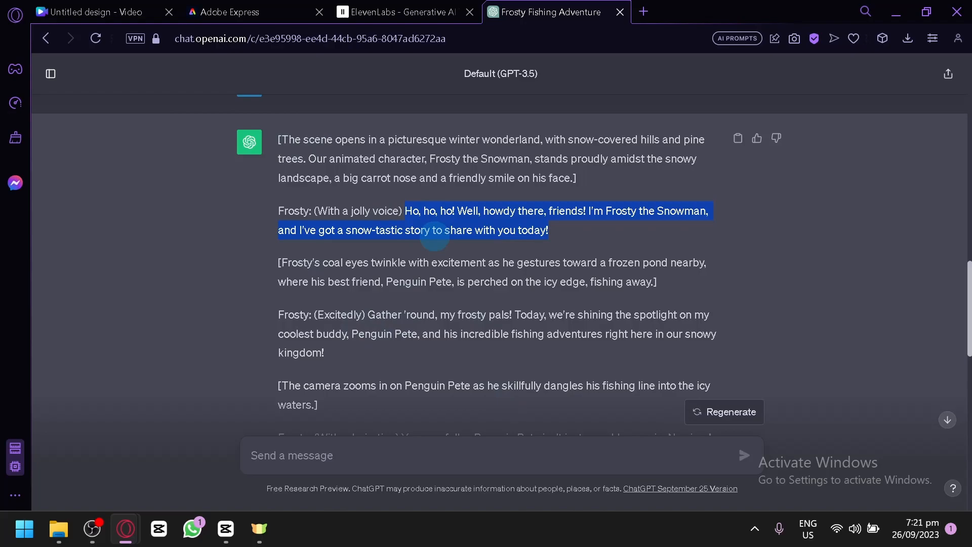
left_click(405, 12)
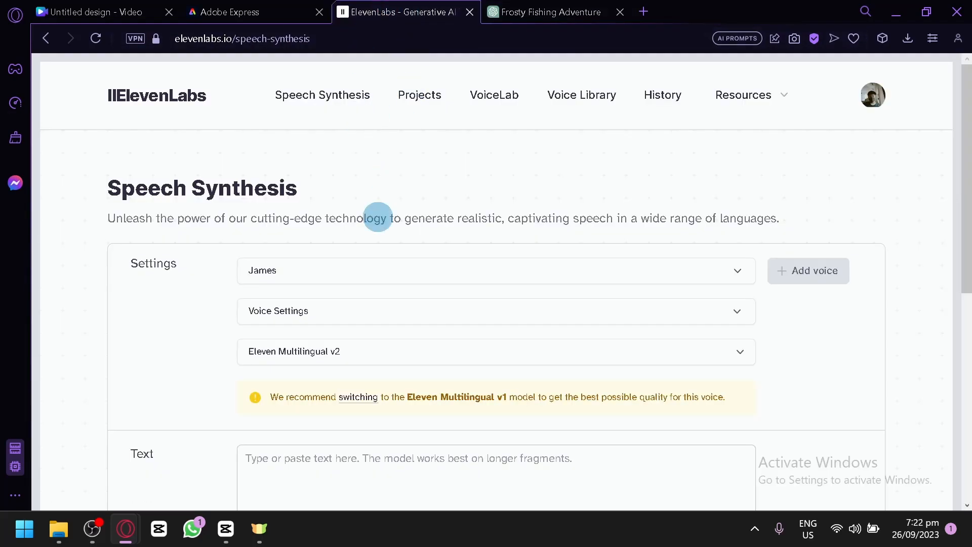
Paste Frosty's greeting into the speech synthesis text field
scroll(385, 253, "down", 4)
left_click(393, 319)
key("ctrl+v")
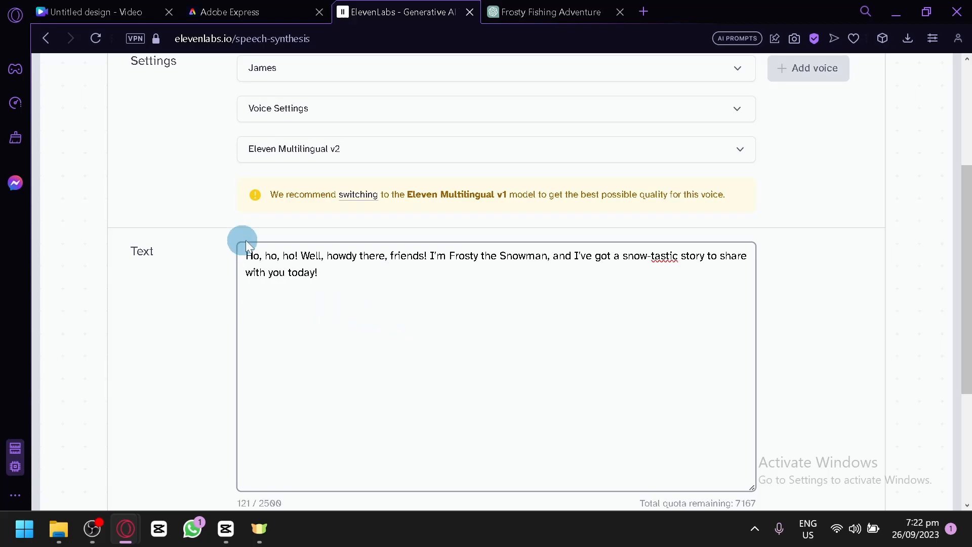
Choose Gigi, the American childish animation voice, as the speech voice
scroll(367, 185, "up", 4)
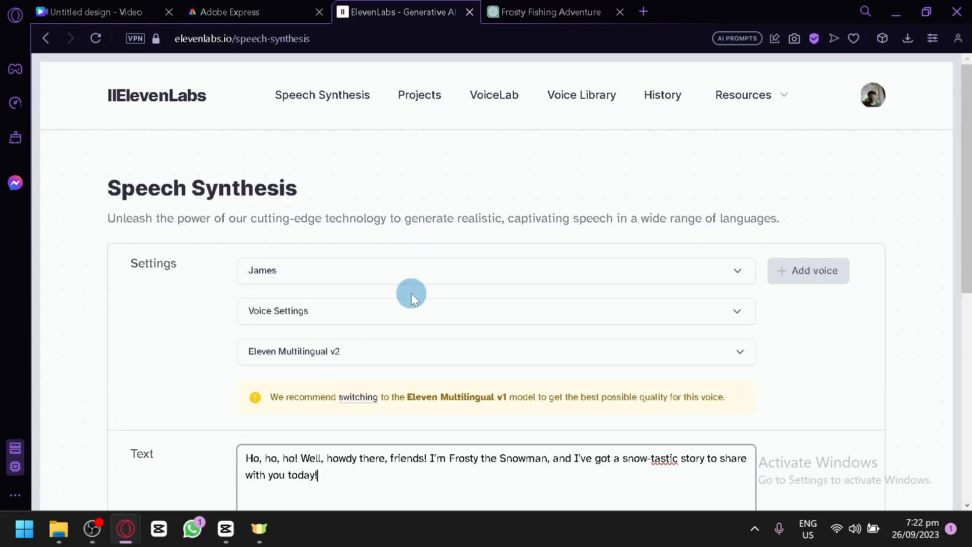
left_click(378, 269)
scroll(889, 328, "down", 4)
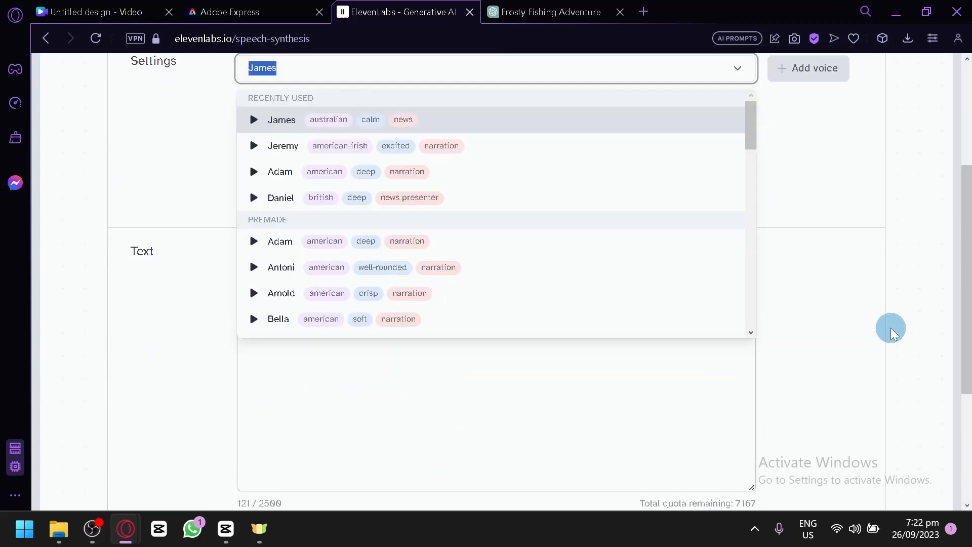
scroll(503, 224, "down", 3)
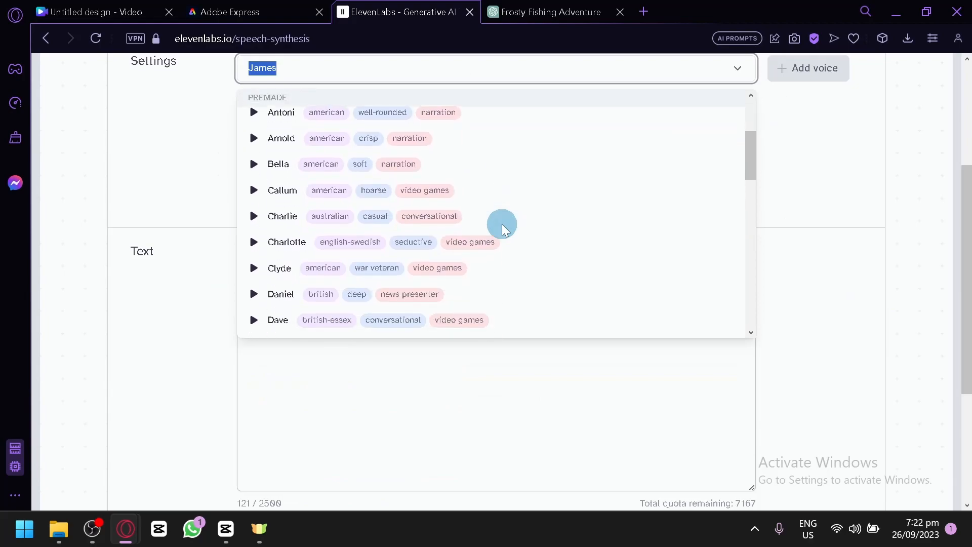
scroll(503, 229, "down", 5)
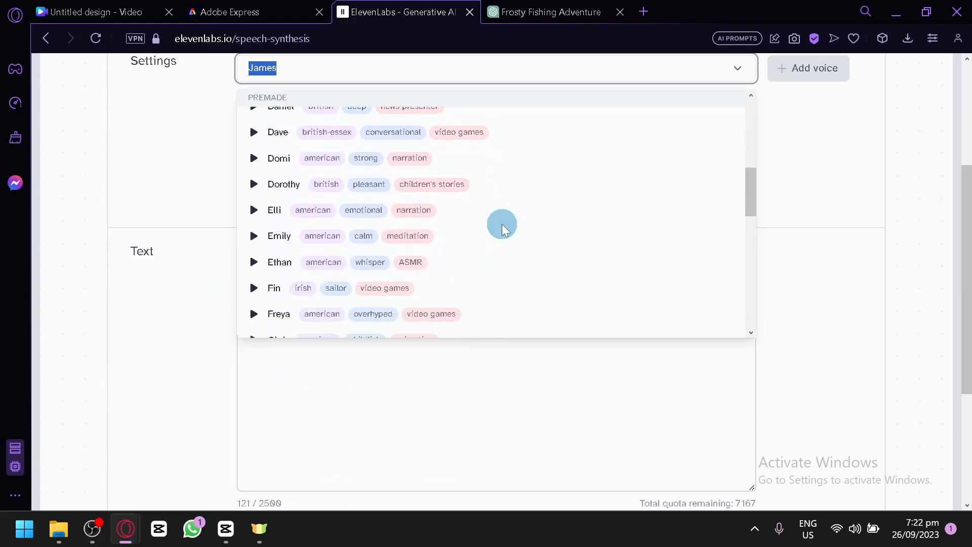
scroll(498, 231, "down", 1)
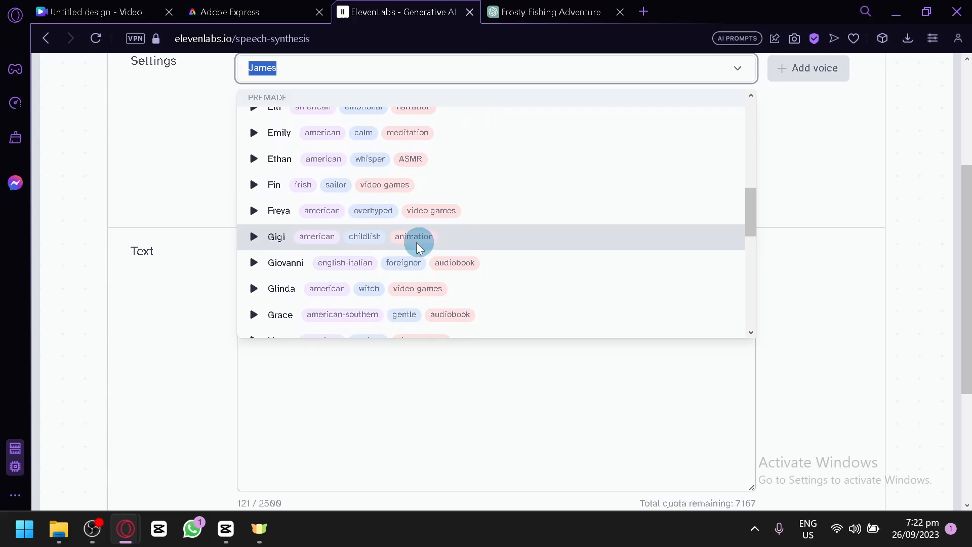
scroll(320, 240, "up", 5)
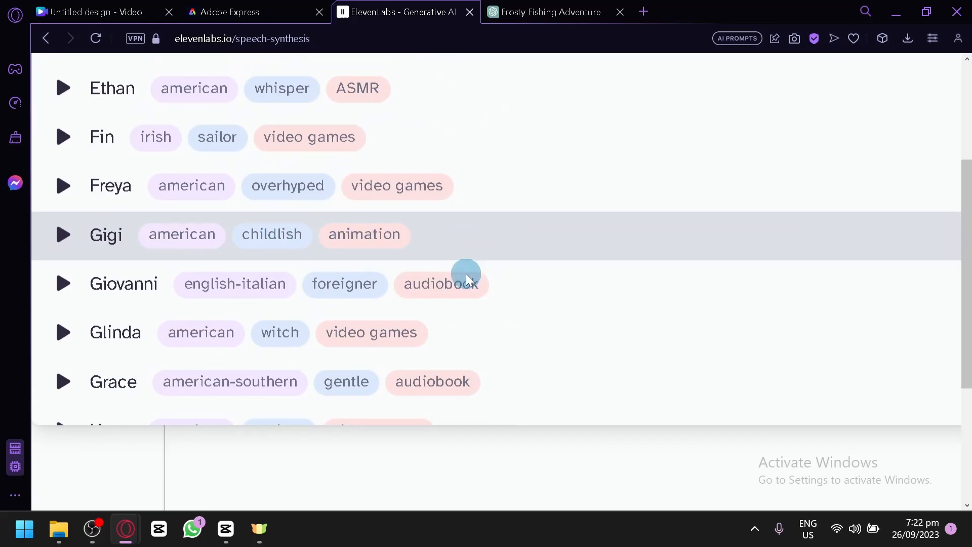
left_click(450, 247)
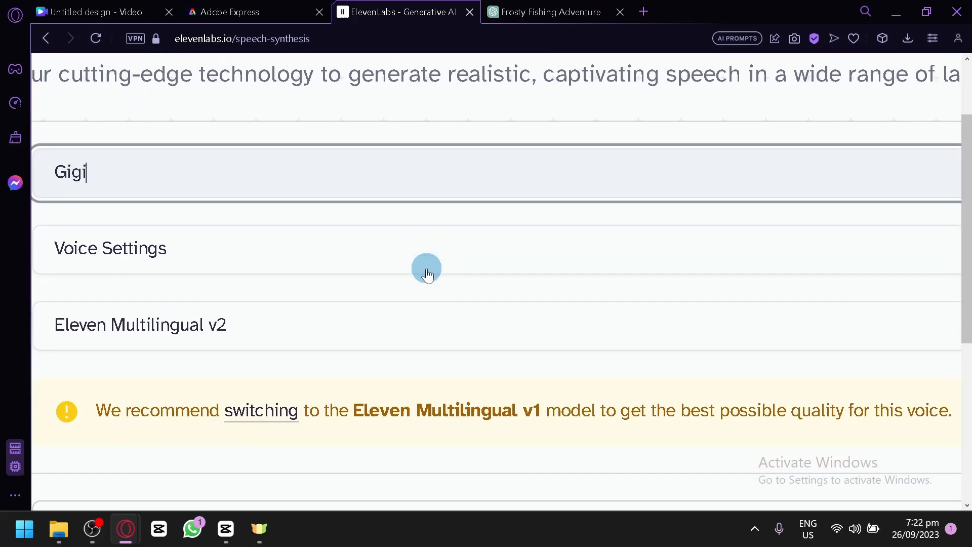
Review the stability and clarity values in Gigi's voice settings, and generate the speech from the greeting
left_click(460, 222)
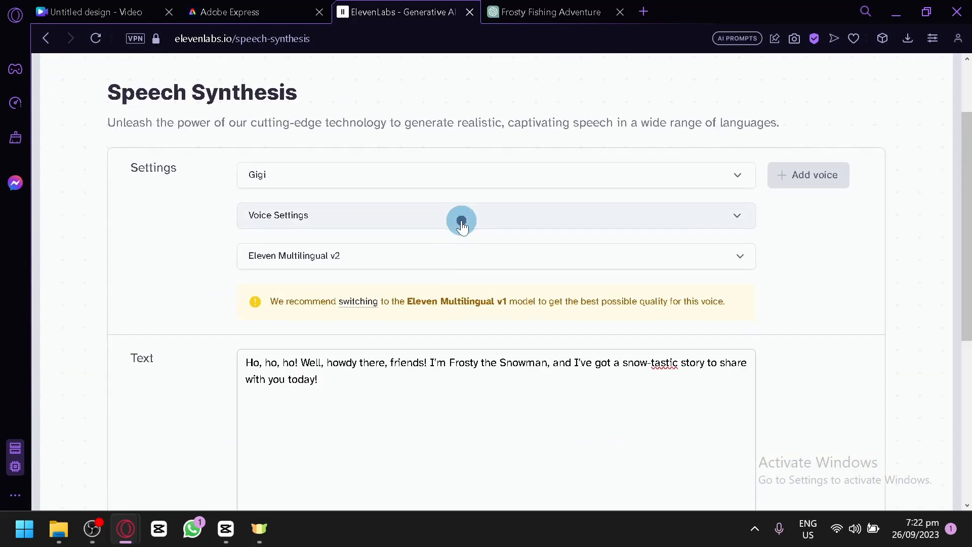
left_click_drag(395, 264, 398, 267)
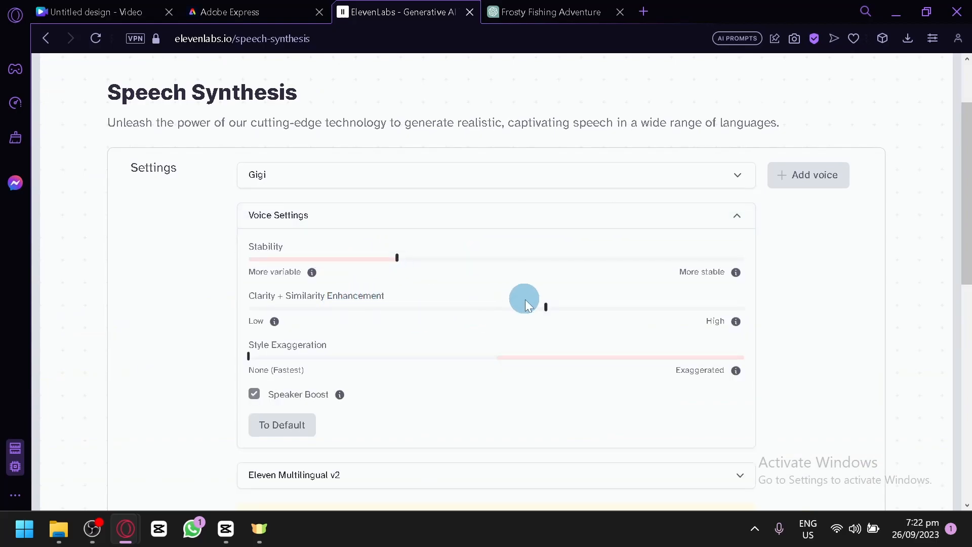
left_click_drag(547, 312, 547, 311)
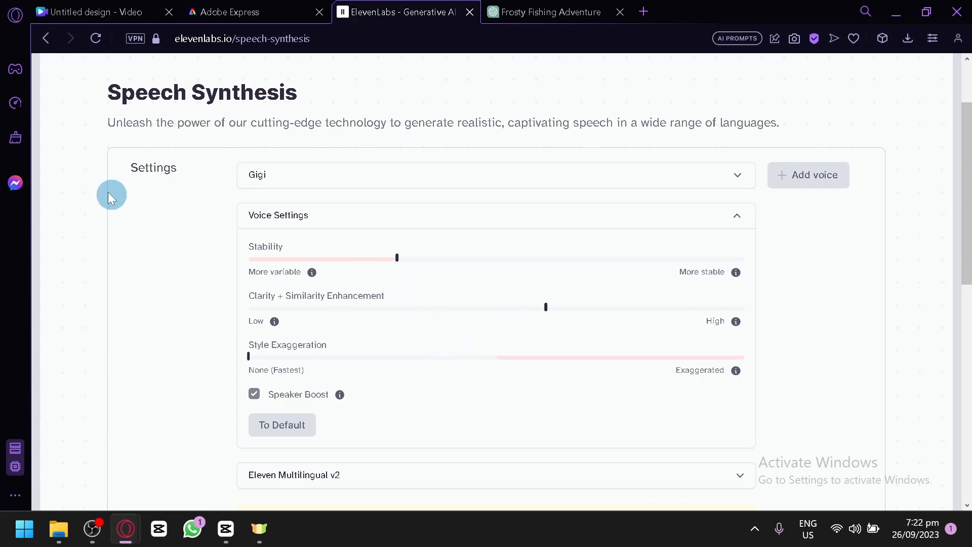
mouse_move(398, 262)
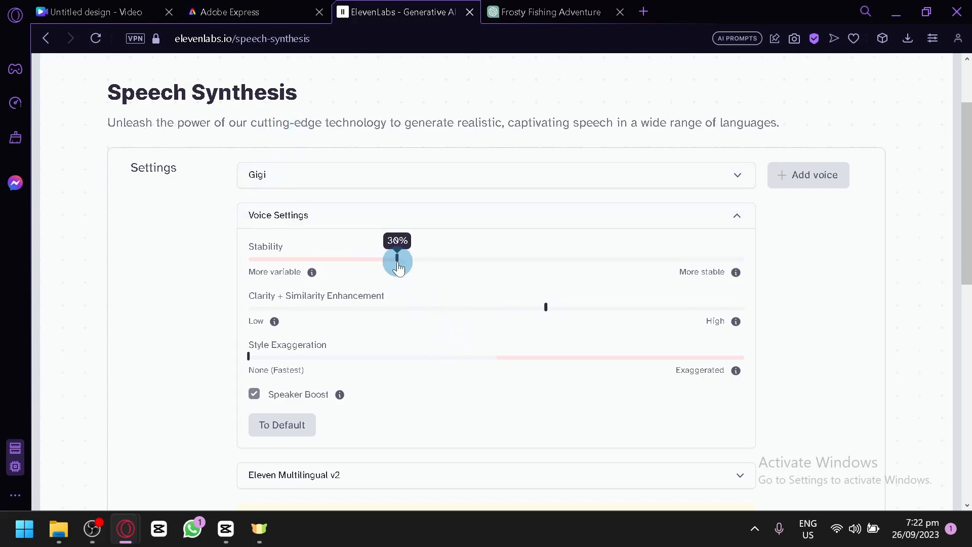
scroll(393, 264, "down", 2)
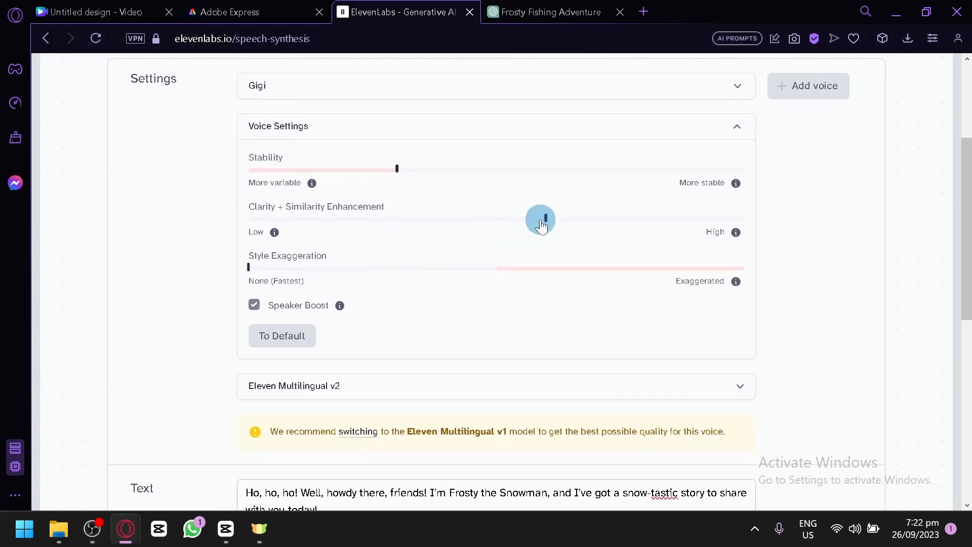
mouse_move(547, 227)
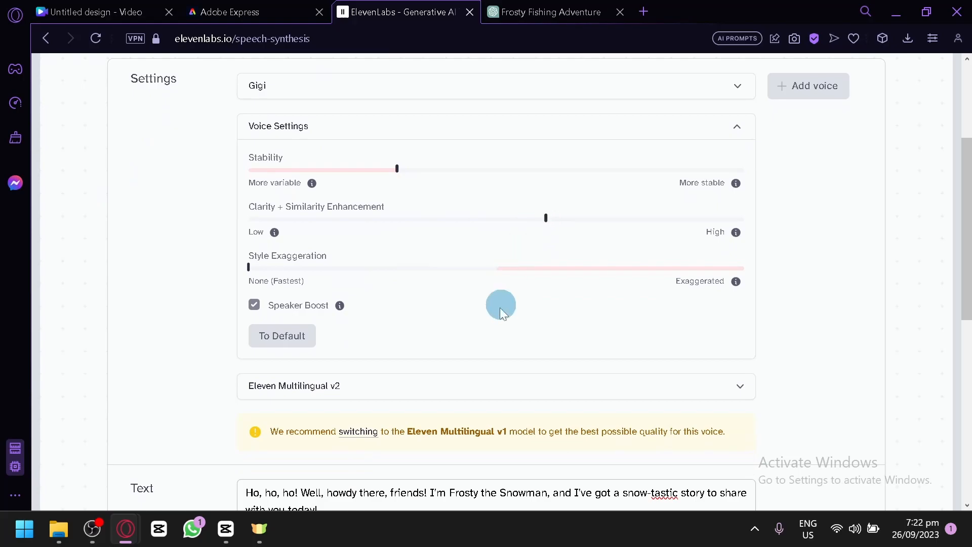
scroll(499, 306, "down", 7)
left_click(475, 413)
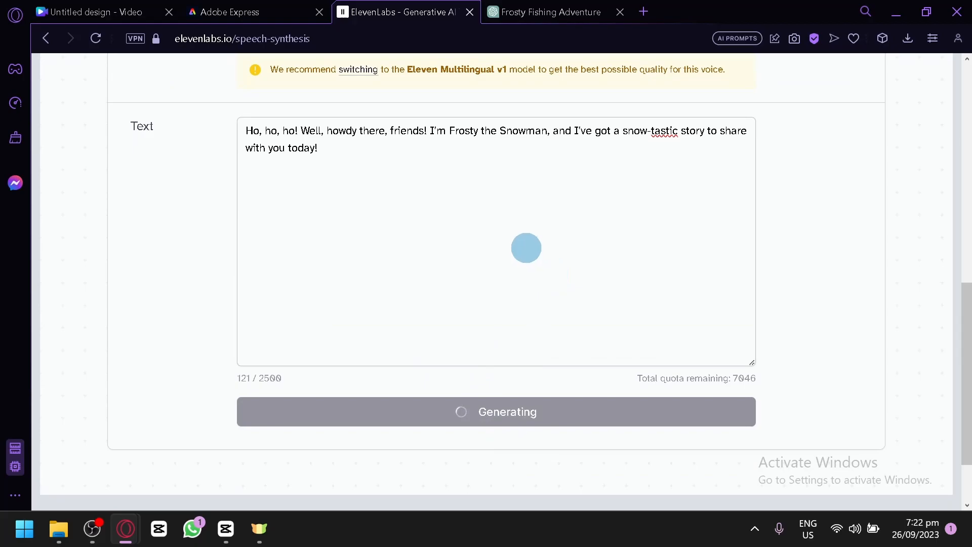
Check in Adobe Express how the snowman's dialogue can be recorded or uploaded and which file formats are accepted
left_click(250, 12)
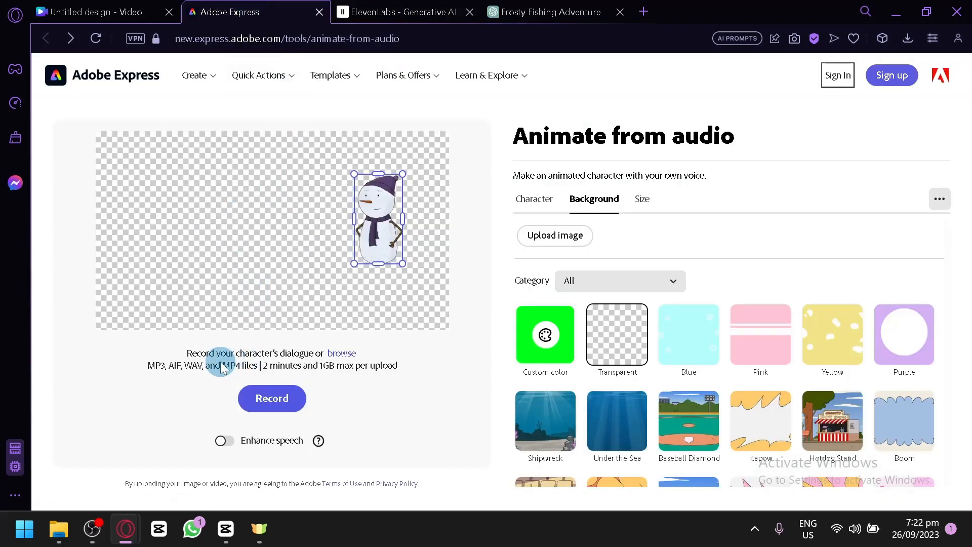
scroll(221, 368, "up", 5)
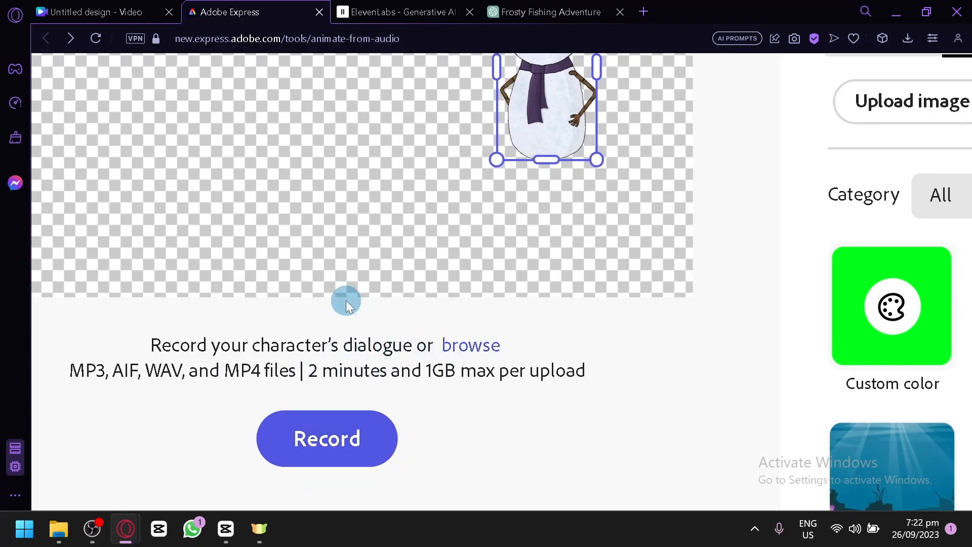
scroll(346, 301, "down", 5)
Return to ElevenLabs and play the generated speech from the start
left_click(389, 2)
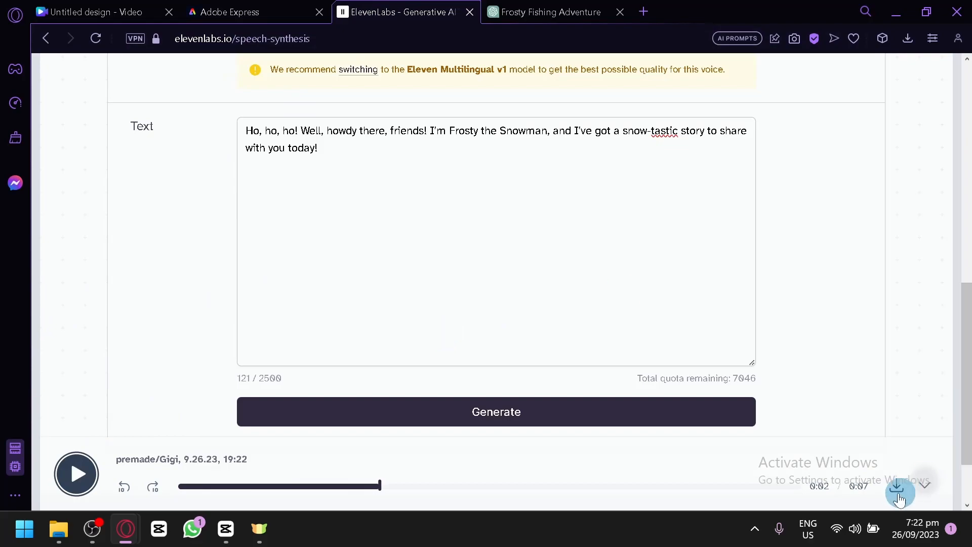
left_click(125, 484)
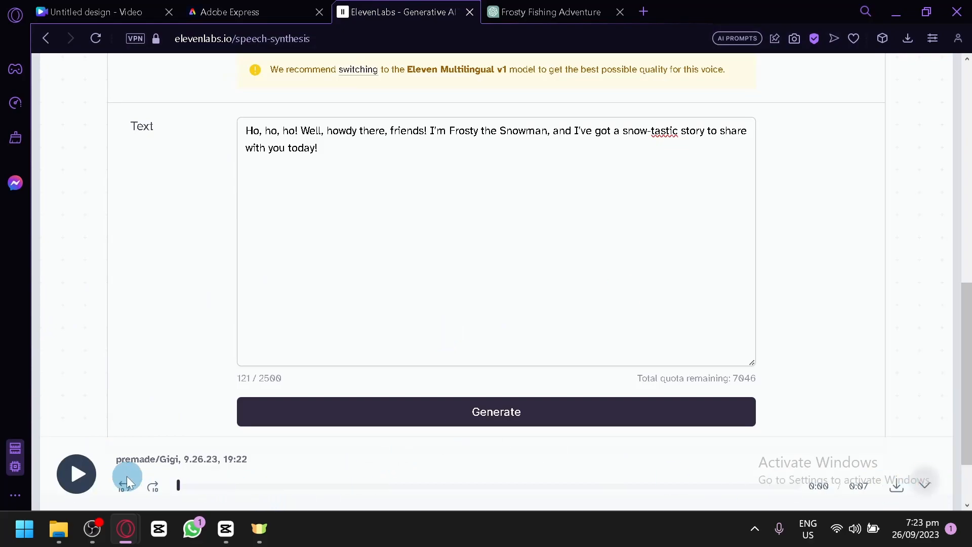
left_click(99, 475)
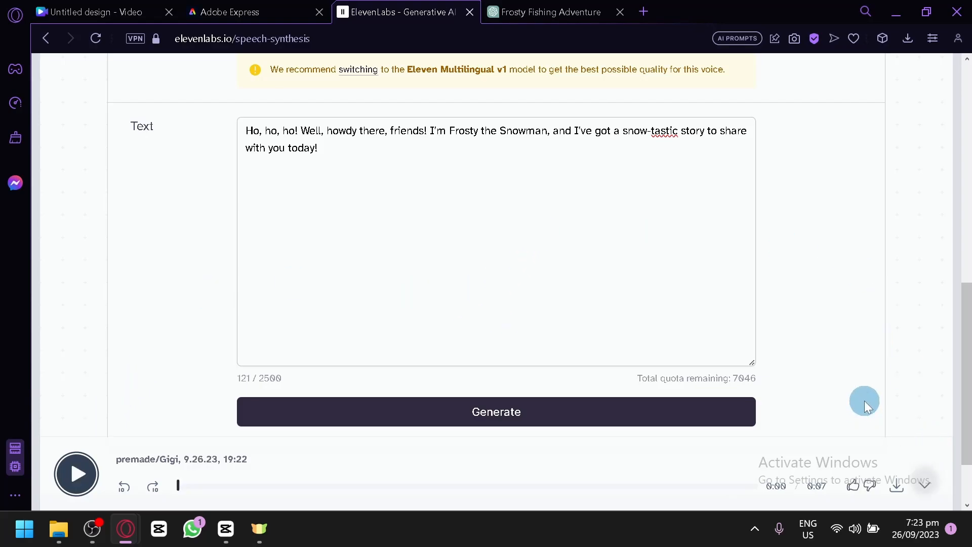
Browse the recently used and premade voices in the voice list, keeping Gigi selected
scroll(609, 290, "up", 9)
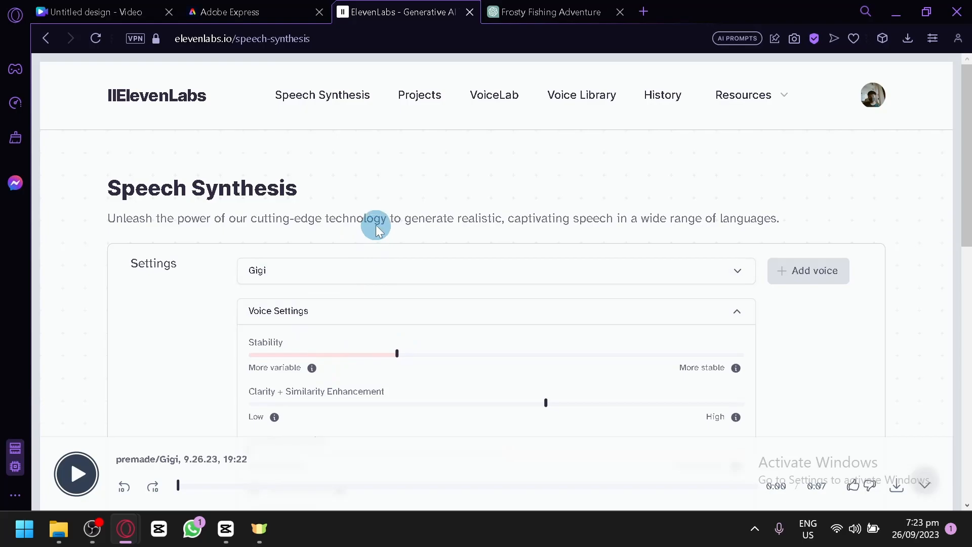
scroll(805, 365, "down", 7)
scroll(807, 366, "up", 7)
left_click(699, 277)
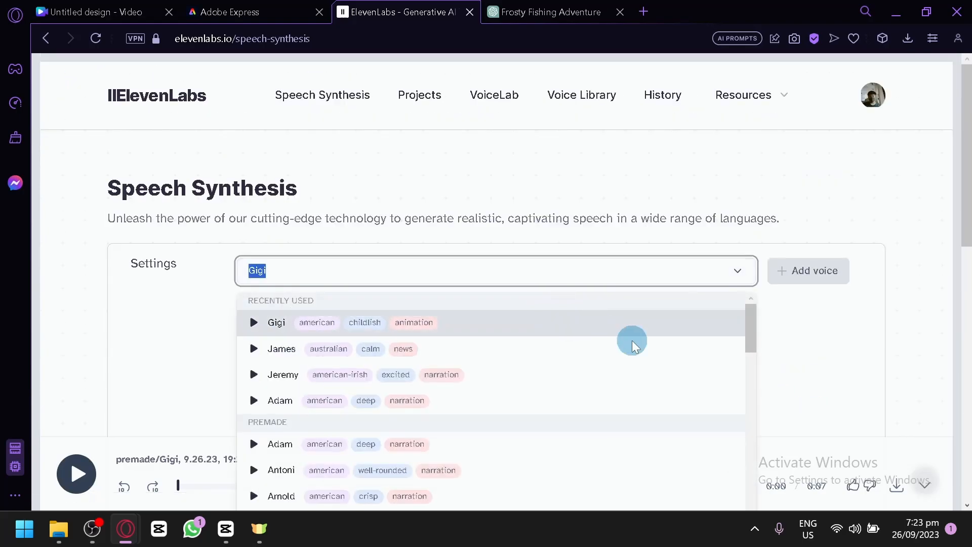
scroll(436, 394, "down", 4)
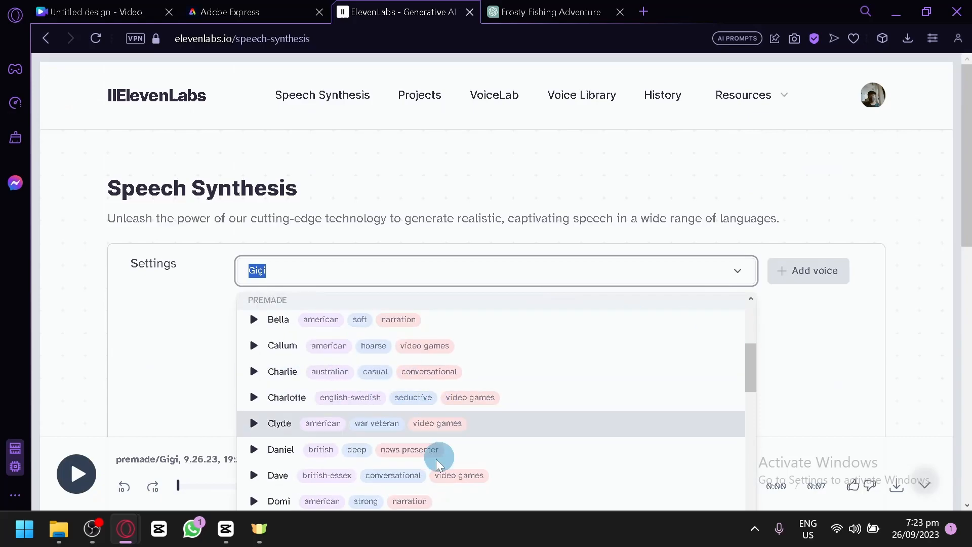
left_click(872, 365)
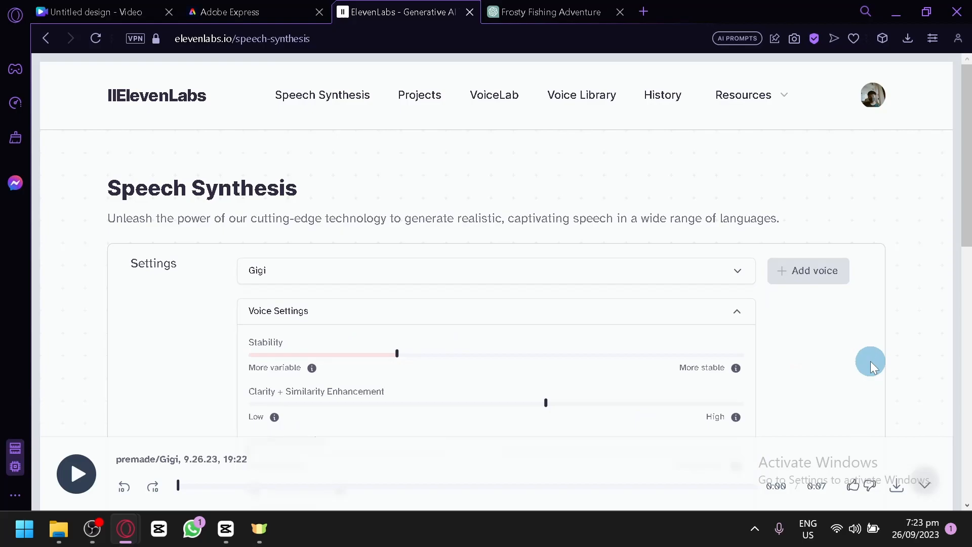
left_click(689, 276)
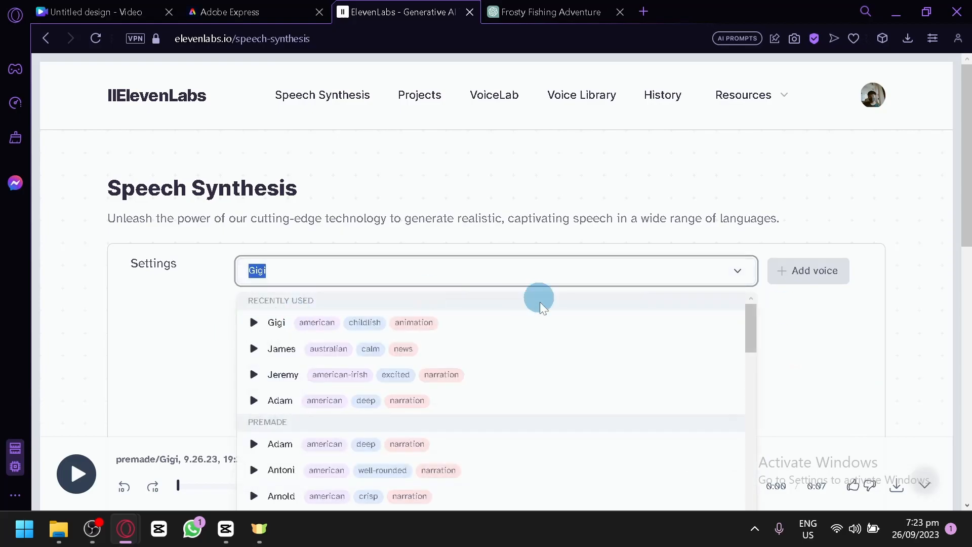
left_click(899, 343)
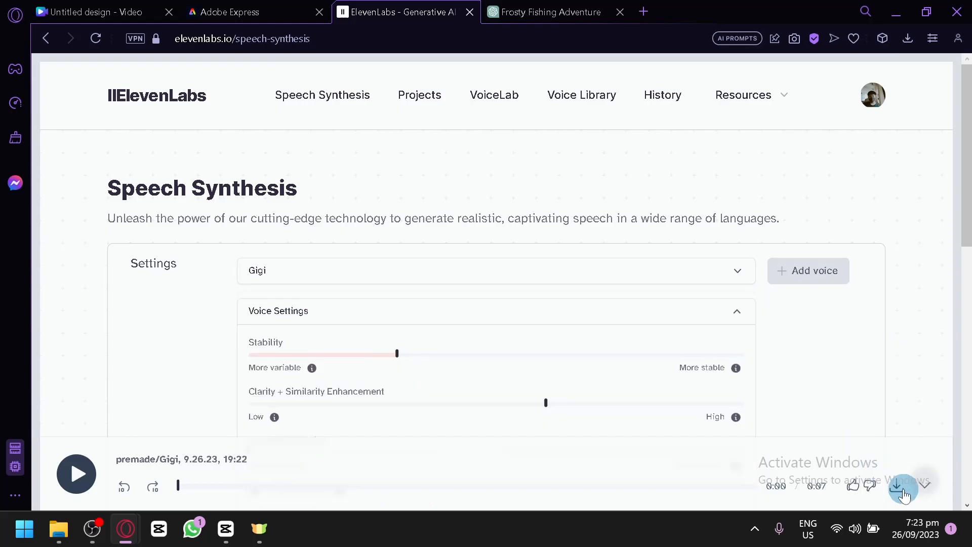
Download the generated Gigi speech as an audio file
scroll(903, 490, "up", 5)
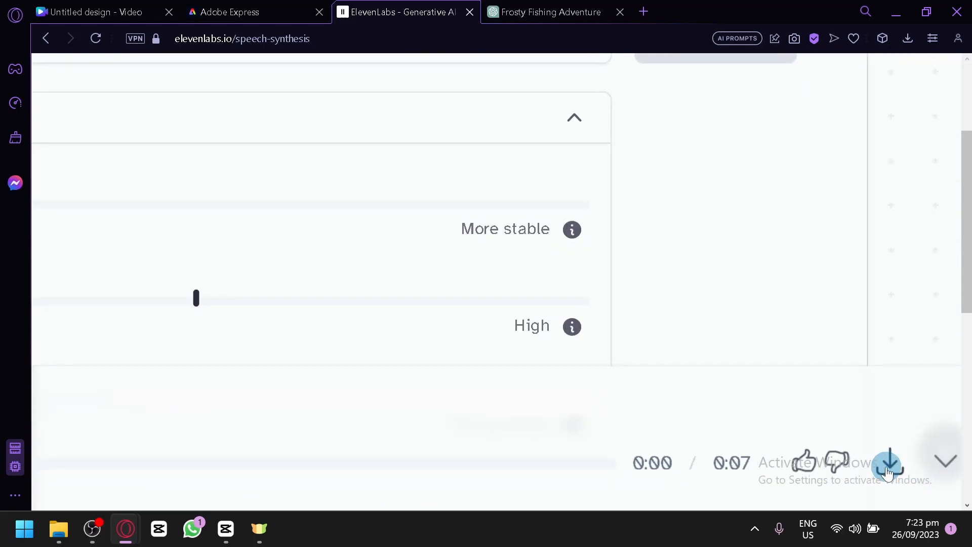
scroll(887, 471, "up", 2)
left_click(887, 473)
scroll(887, 466, "down", 7)
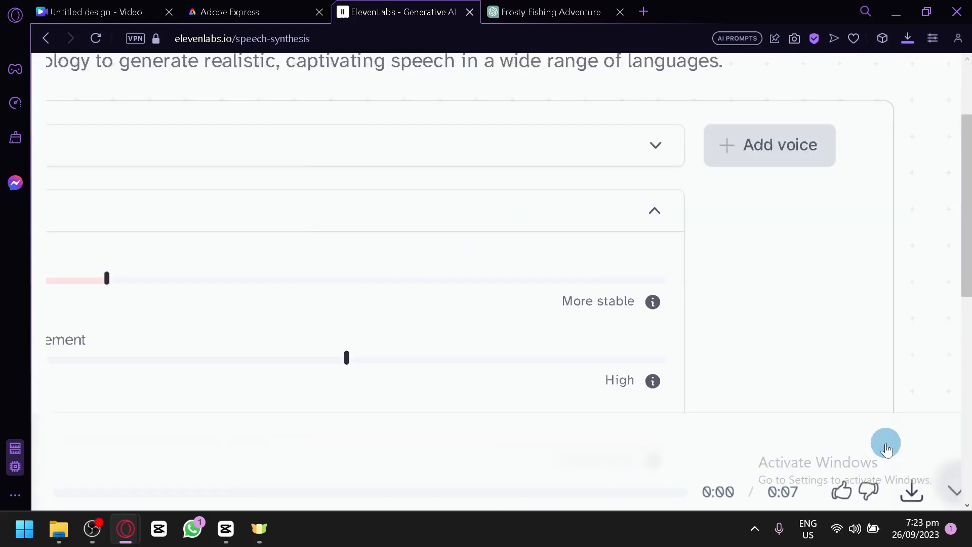
Switch to Adobe Express, load the downloaded speech as the snowman's dialogue audio, and generate the animation preview
left_click(261, 11)
left_click(342, 353)
left_click(249, 345)
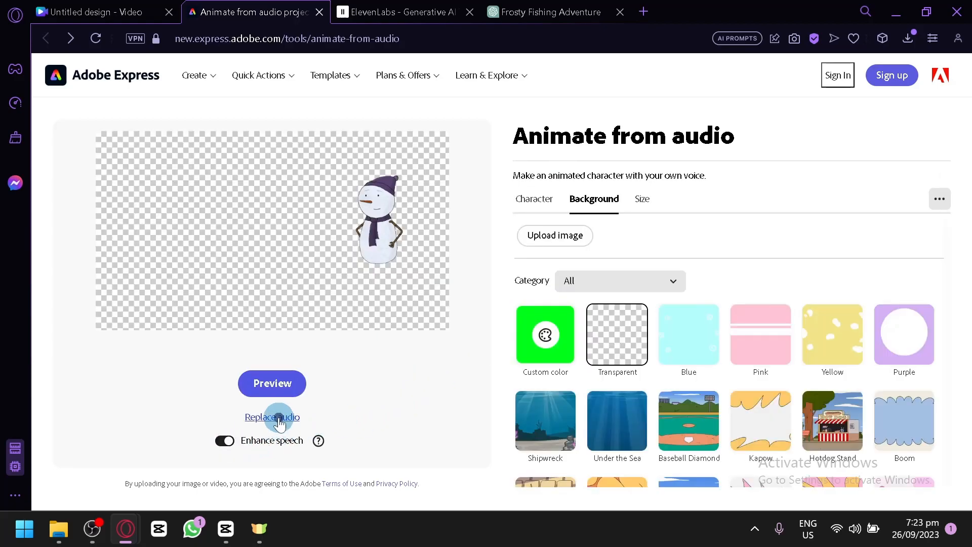
left_click(279, 420)
left_click(340, 373)
left_click(272, 369)
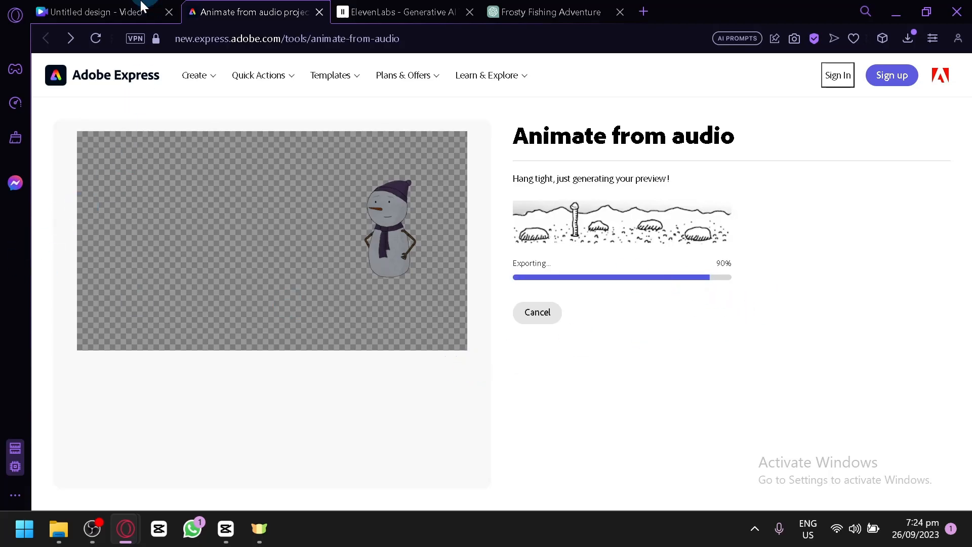
Look at the Canva scene while the preview is generated, and play the snowman animation in Adobe Express
left_click(127, 10)
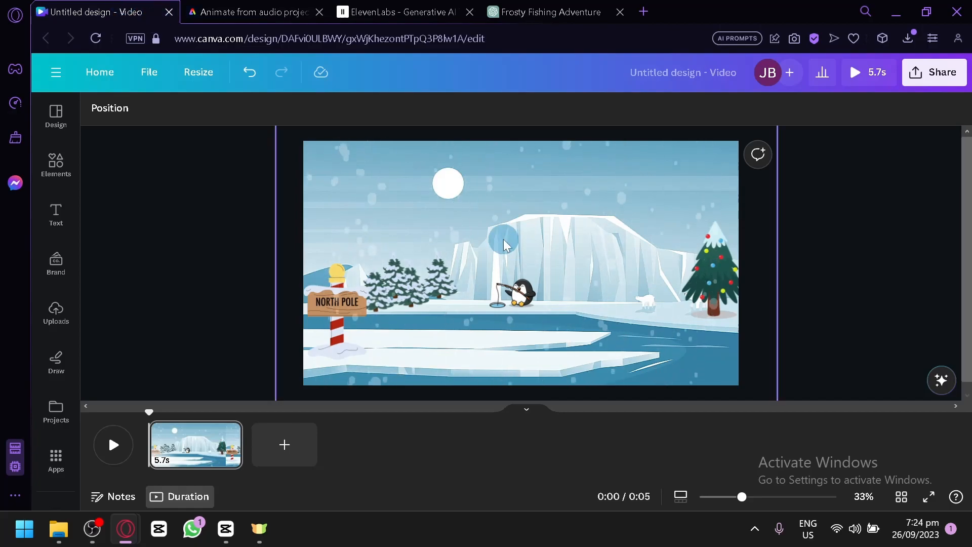
left_click(294, 9)
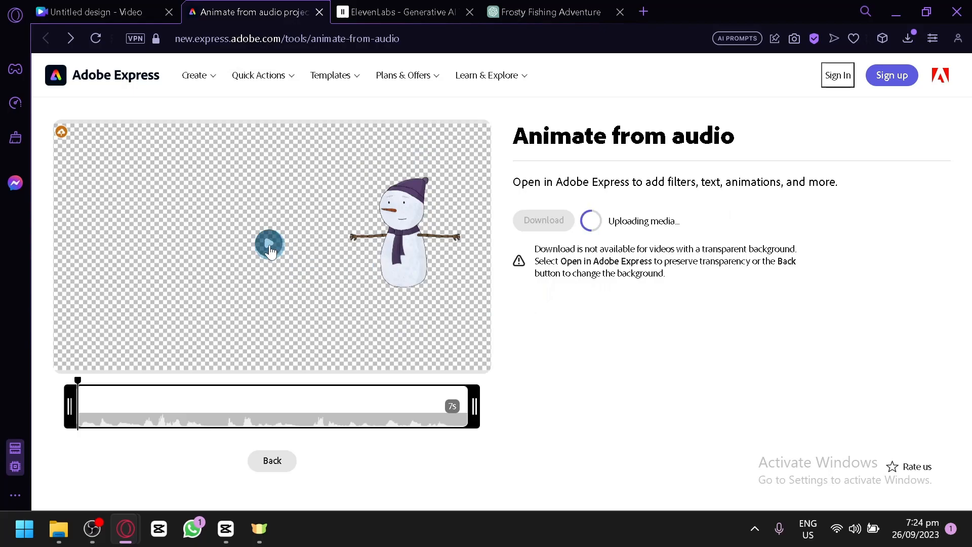
left_click(274, 250)
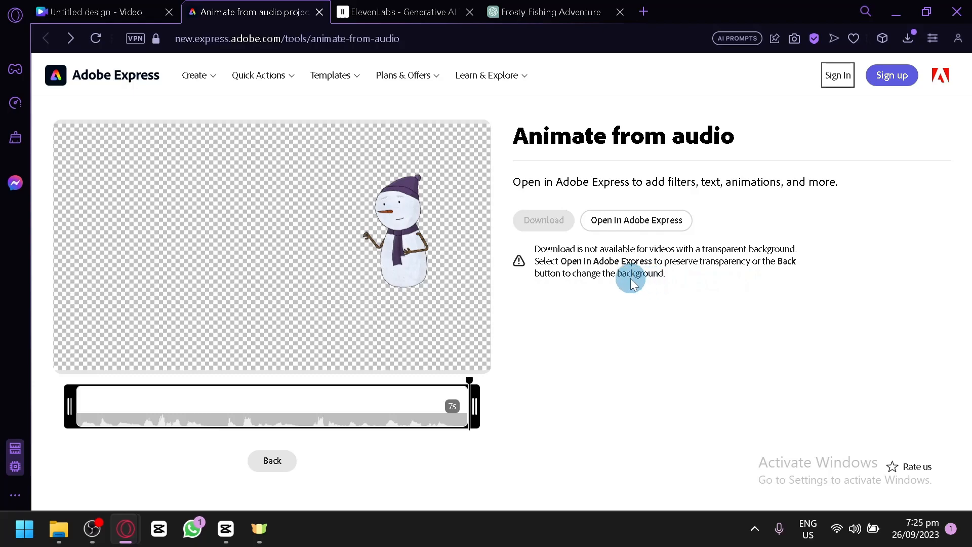
Try to open the transparent snowman animation in Adobe Express, and dismiss the sign-up dialog
left_click(620, 221)
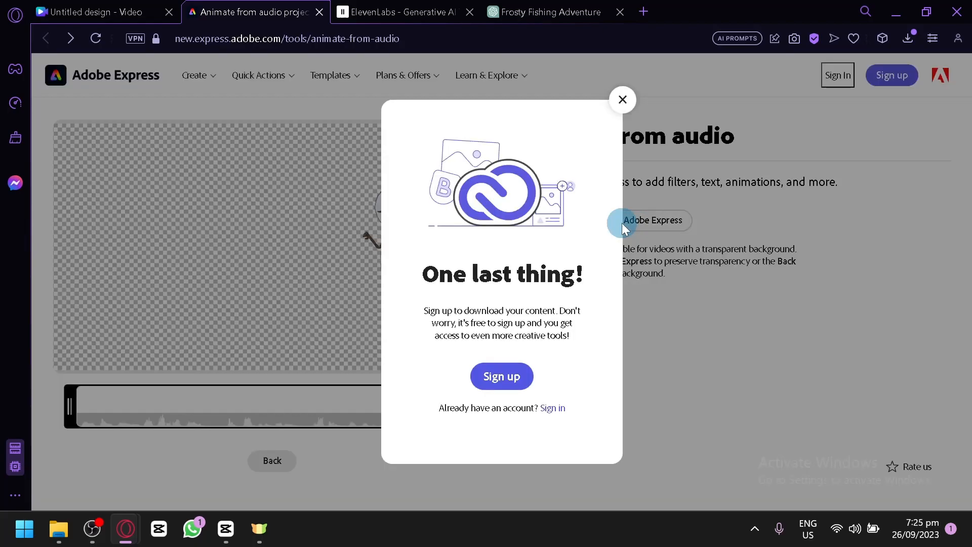
left_click(623, 99)
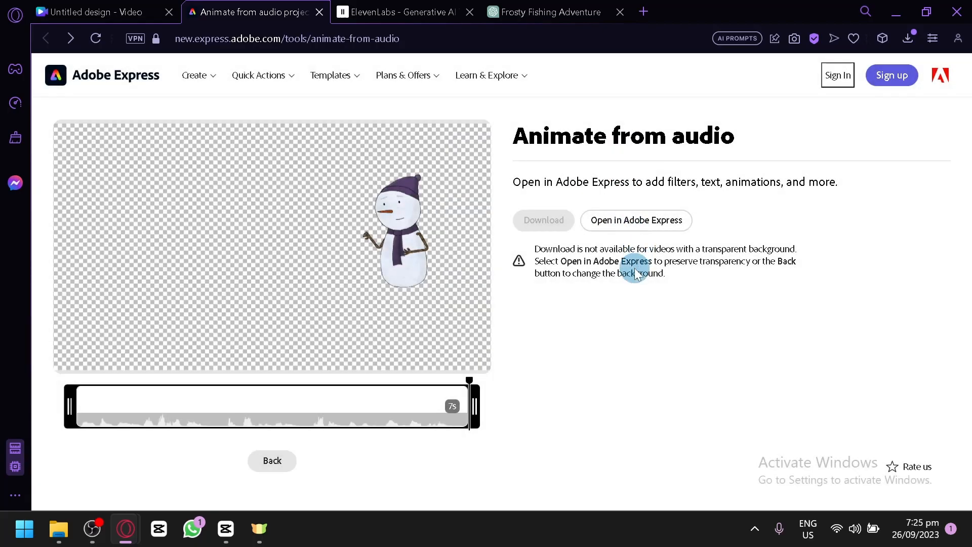
Replace the snowman's transparent background with the custom solid green #00FF19 and generate the animation preview again
left_click(272, 461)
scroll(618, 372, "down", 2)
scroll(614, 368, "up", 2)
left_click(552, 337)
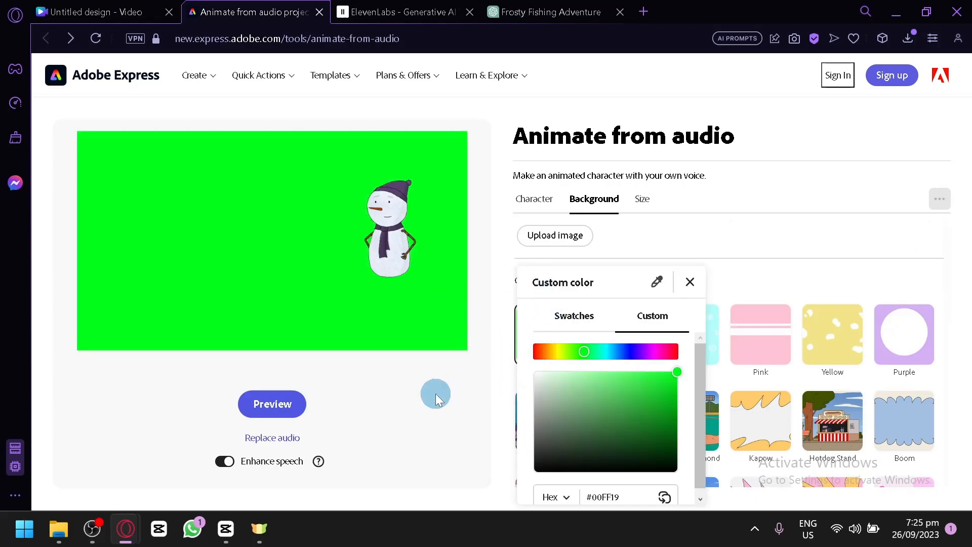
left_click(690, 282)
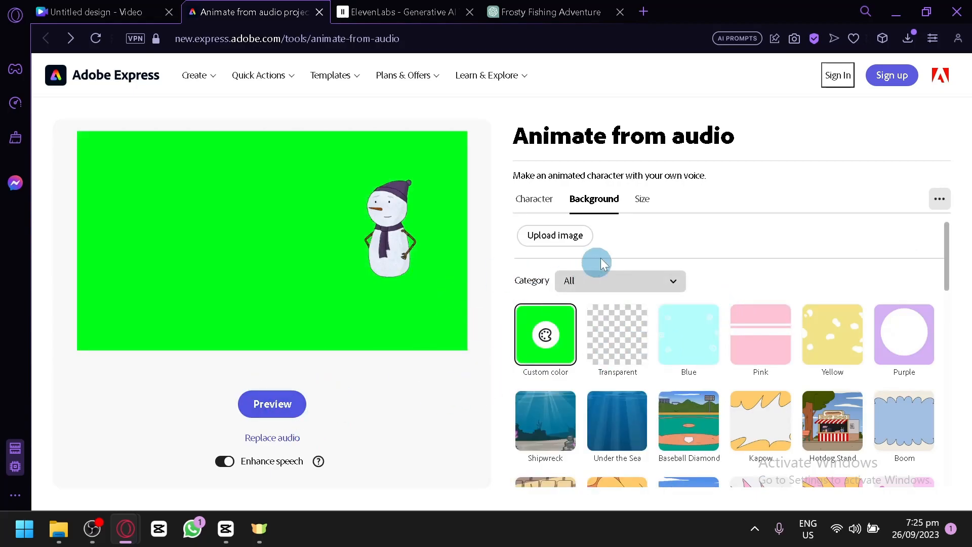
left_click(272, 402)
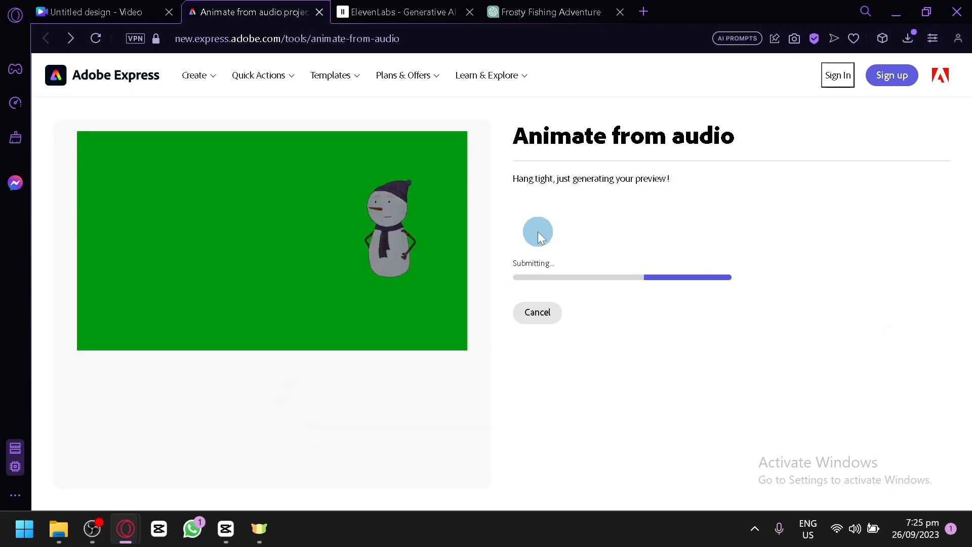
Check the Canva scene during generation, and download the green-background snowman video from Adobe Express, signing in with an existing account
left_click(111, 7)
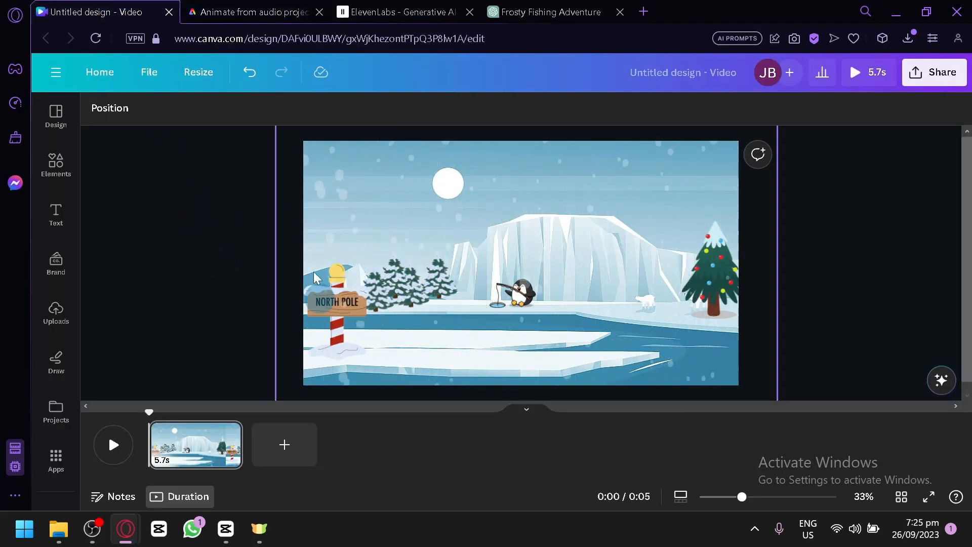
left_click(273, 7)
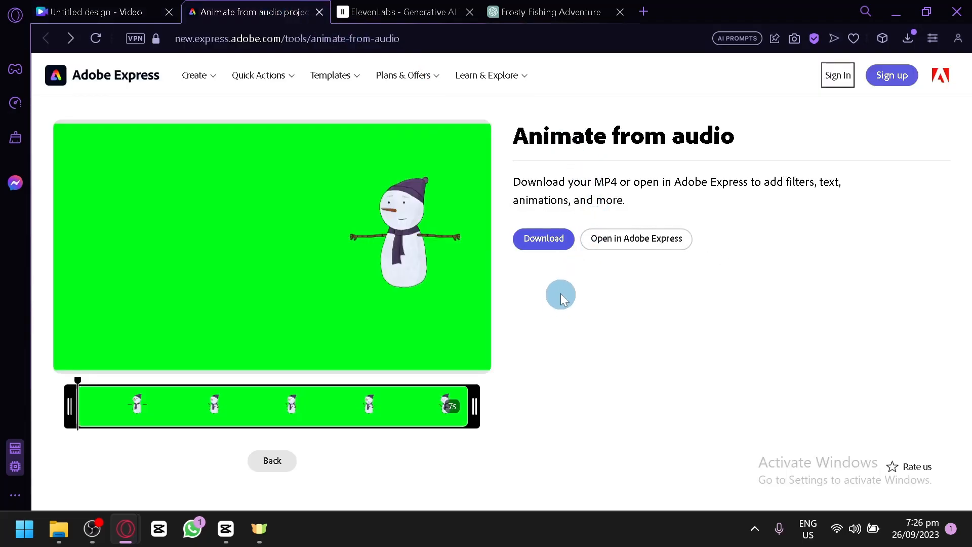
left_click(560, 243)
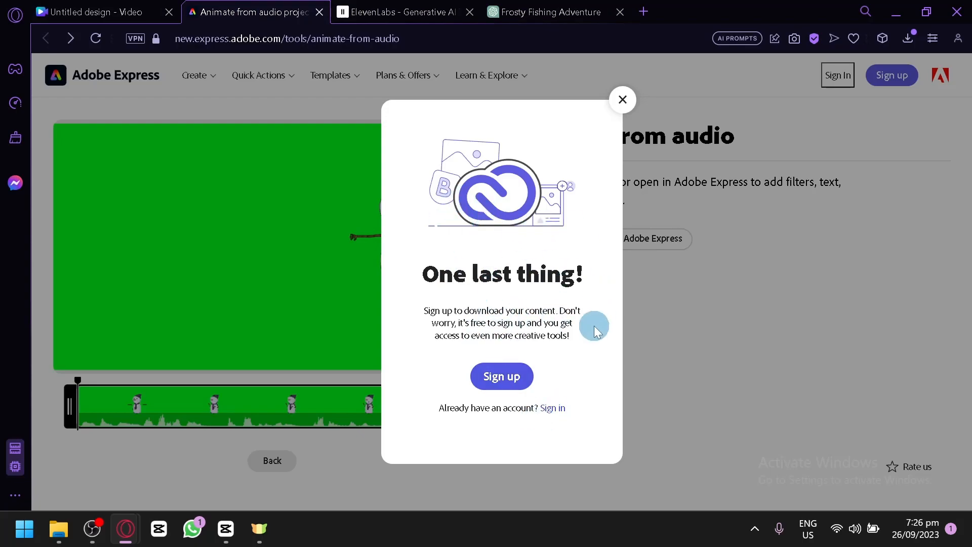
left_click(554, 408)
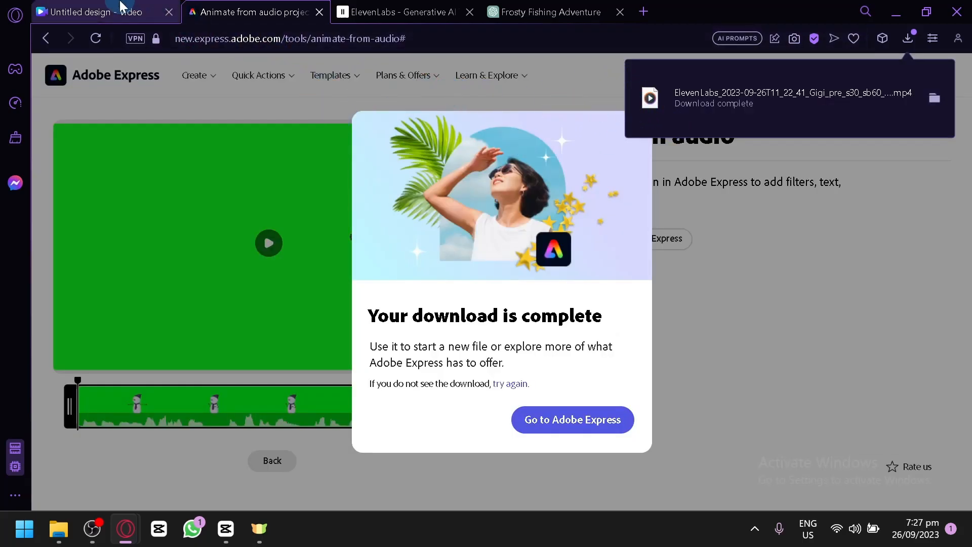
Switch to Canva and place the downloaded green-background snowman video onto the snow scene
left_click(102, 12)
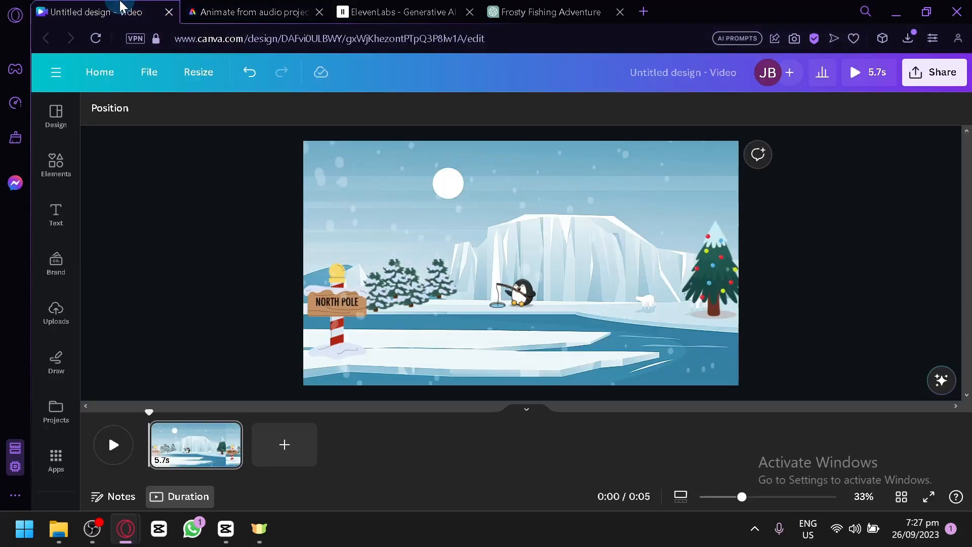
left_click(908, 38)
left_click_drag(794, 143, 547, 208)
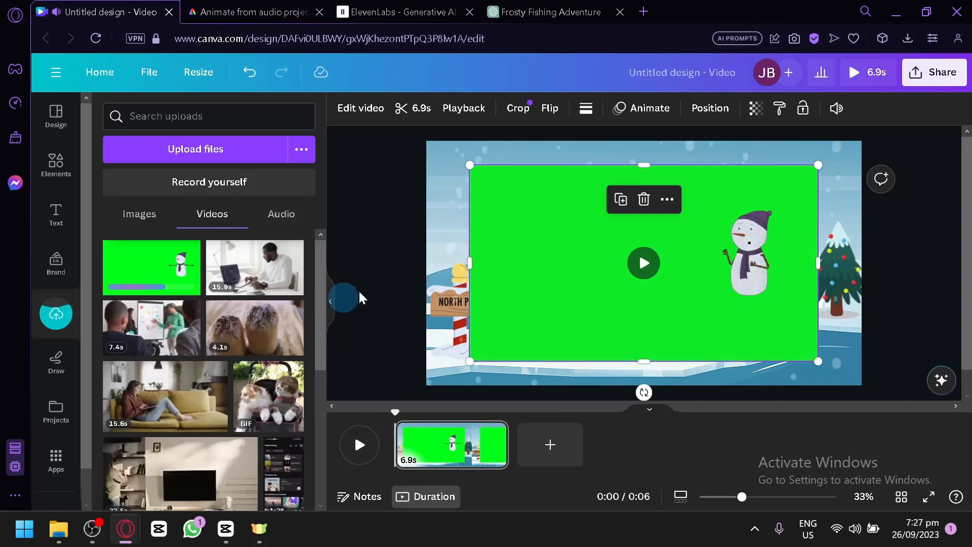
Remove the green background from the snowman video with Background Remover
left_click(330, 301)
left_click(107, 112)
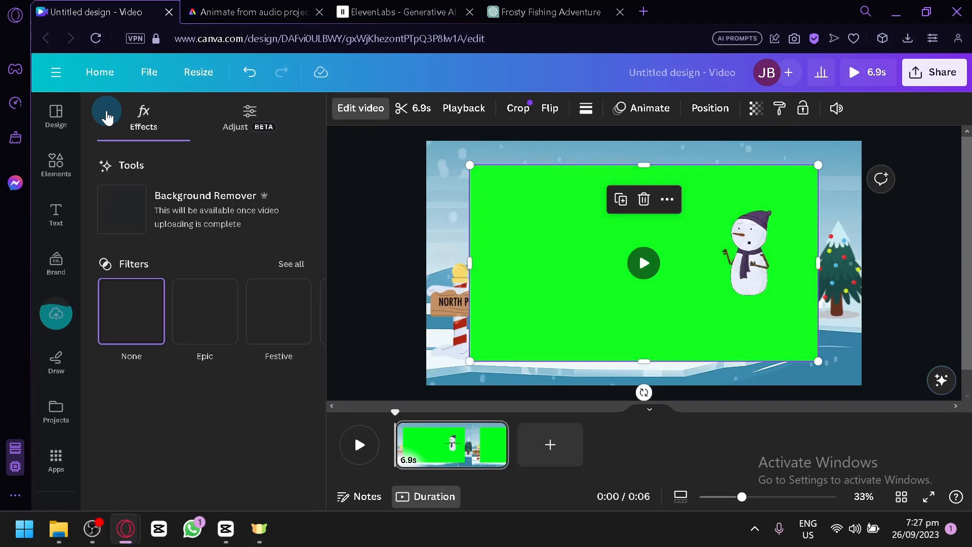
left_click(124, 207)
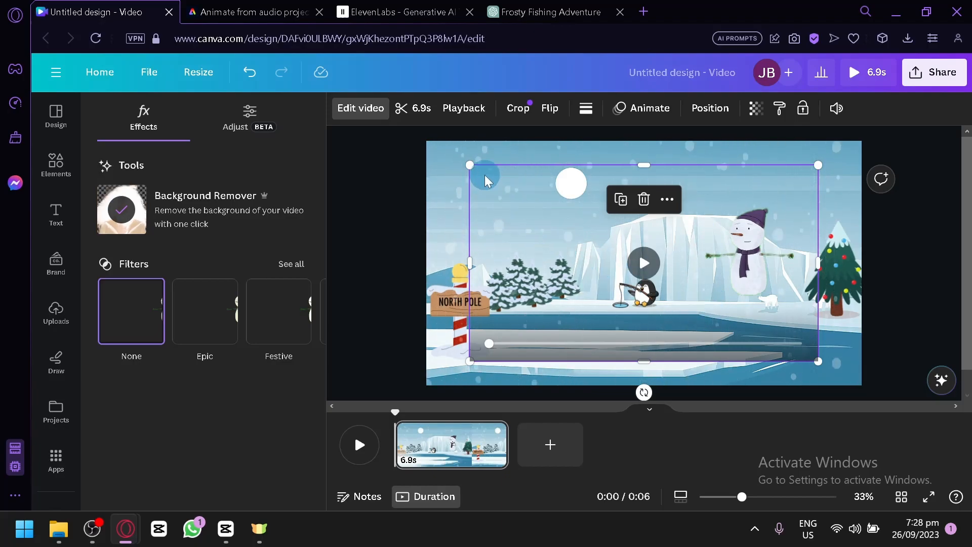
Shrink the snowman video and position the snowman on the ice between the penguin and the polar bear
left_click_drag(470, 166, 579, 226)
left_click_drag(763, 342, 599, 318)
left_click_drag(724, 304, 661, 302)
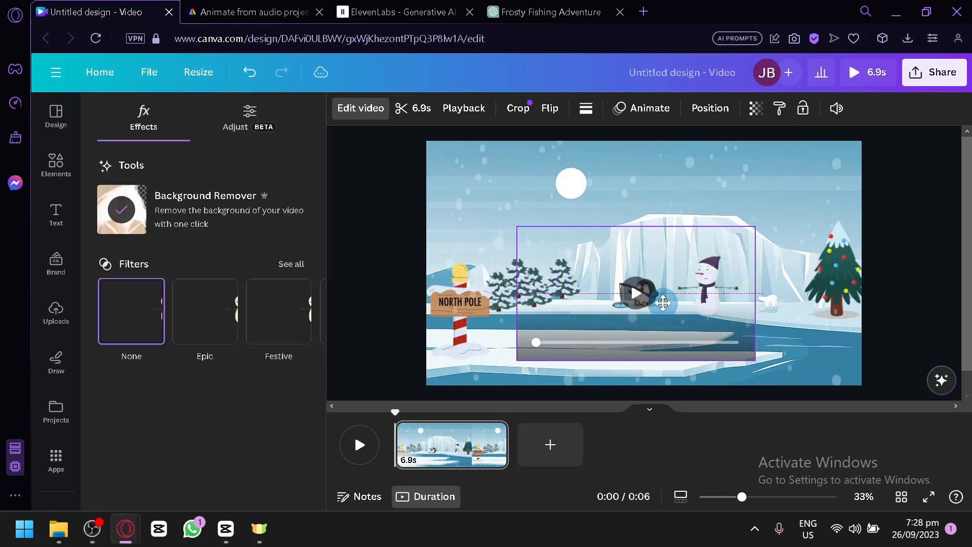
left_click_drag(755, 226, 768, 218)
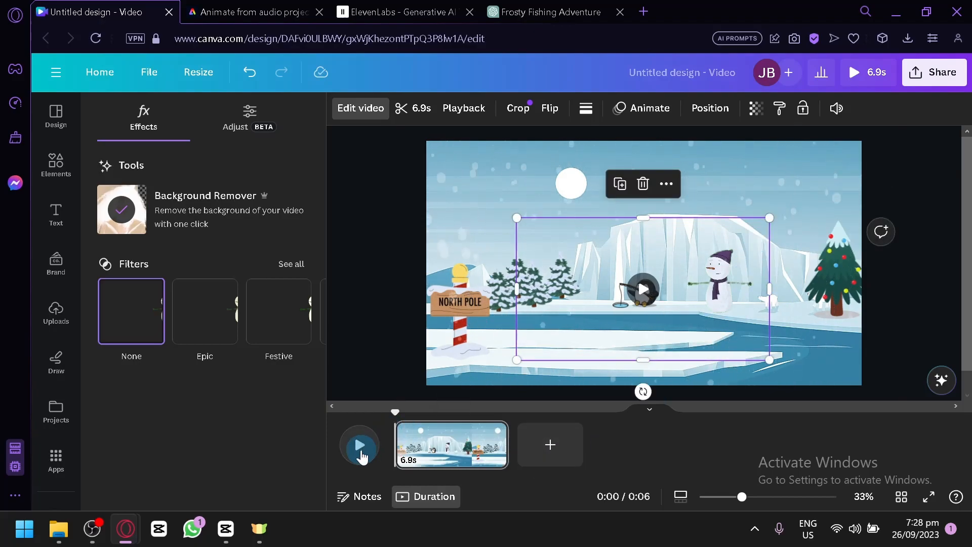
Play the scene to the end and examine the talking snowman up close
left_click(360, 447)
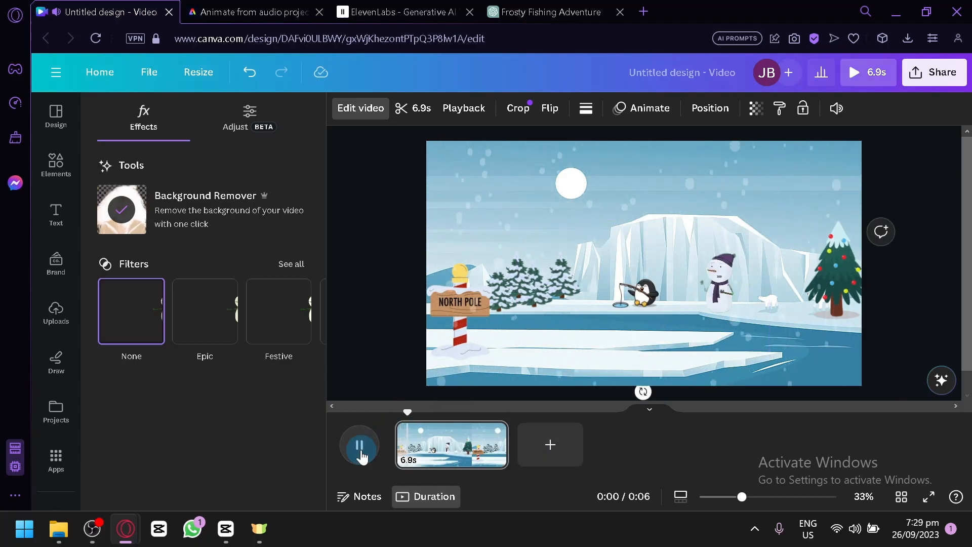
left_click(360, 447)
scroll(595, 344, "up", 3)
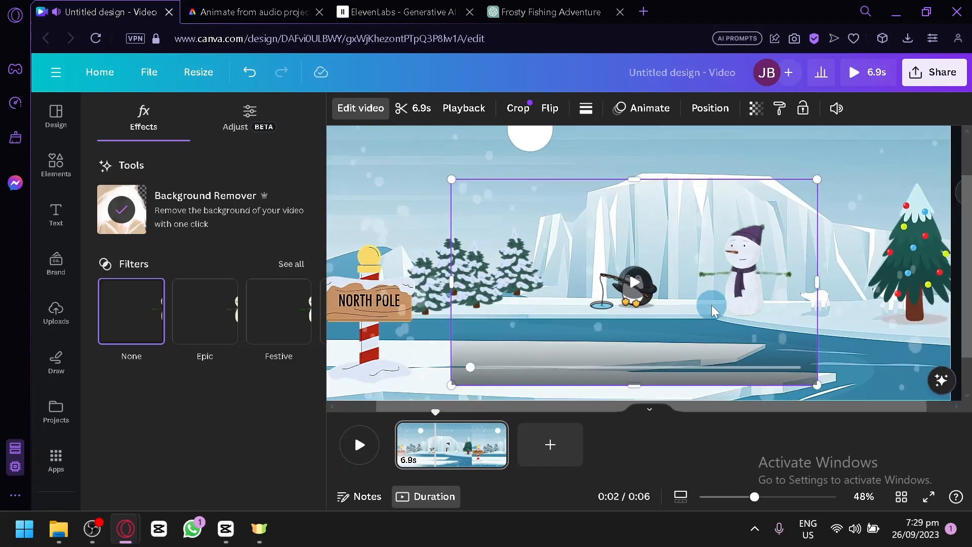
key("space")
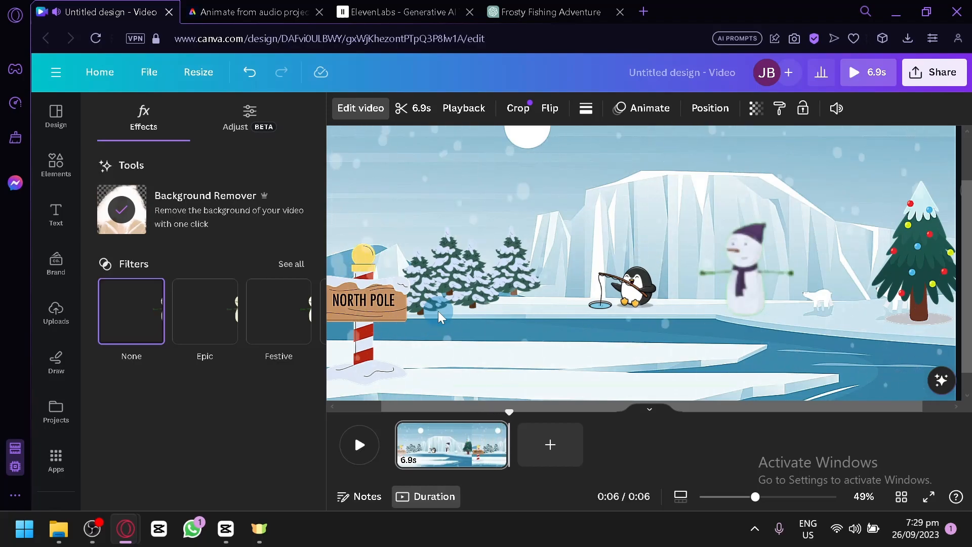
scroll(487, 272, "down", 5, "ctrl")
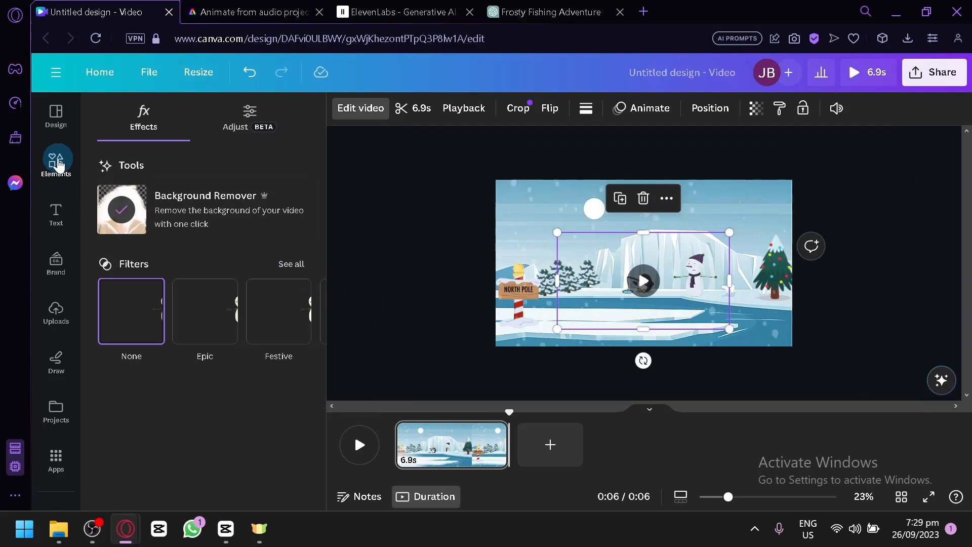
Enlarge the snowman video to almost the scene's width, and move the snowman down to the water's edge in front of the polar bear
left_click(58, 163)
scroll(757, 231, "up", 3, "ctrl")
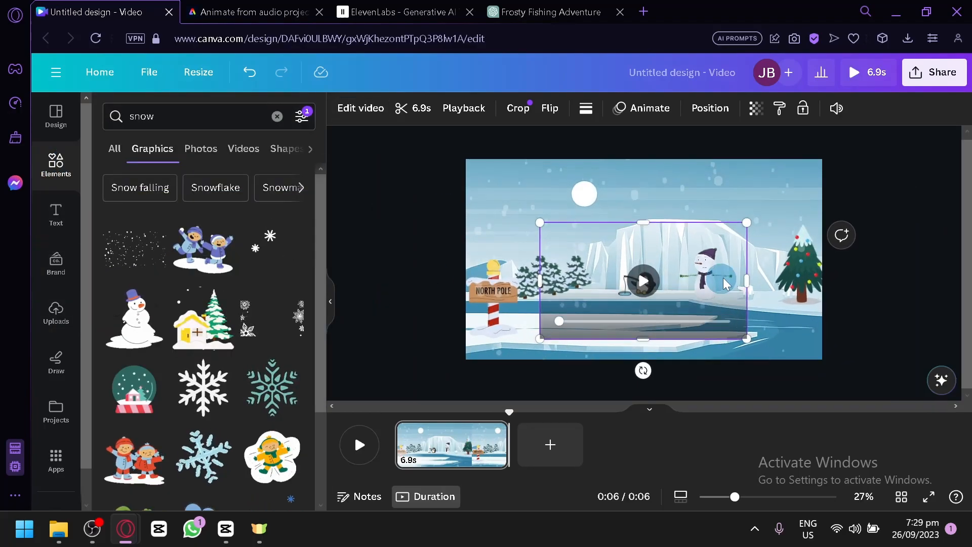
scroll(755, 224, "up", 3, "ctrl")
left_click_drag(799, 199, 899, 142)
left_click_drag(828, 264, 768, 281)
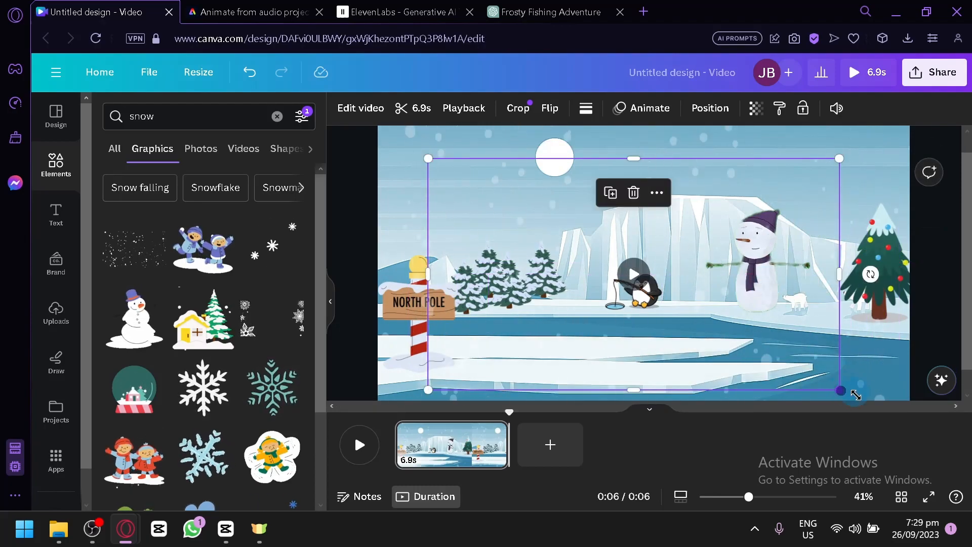
left_click_drag(839, 390, 920, 435)
left_click_drag(757, 338, 689, 345)
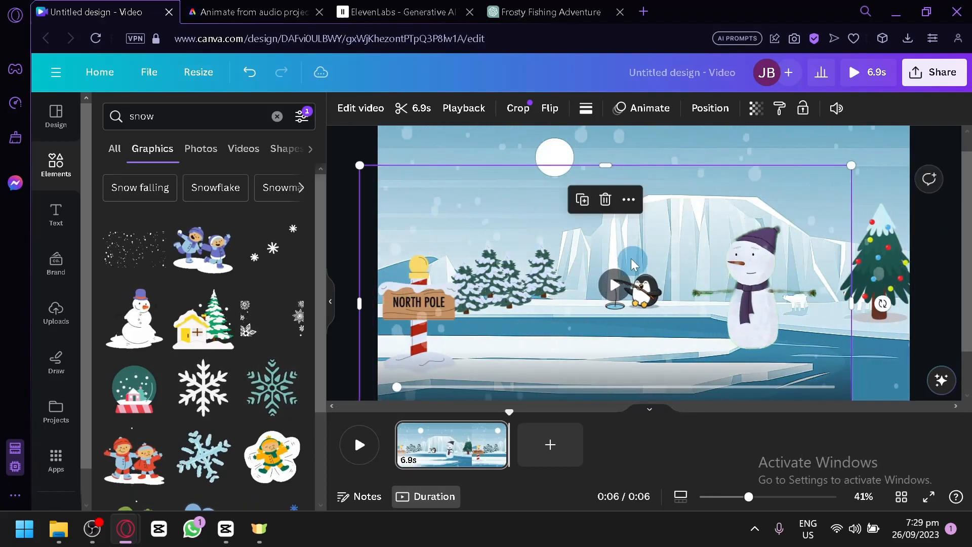
left_click(607, 197)
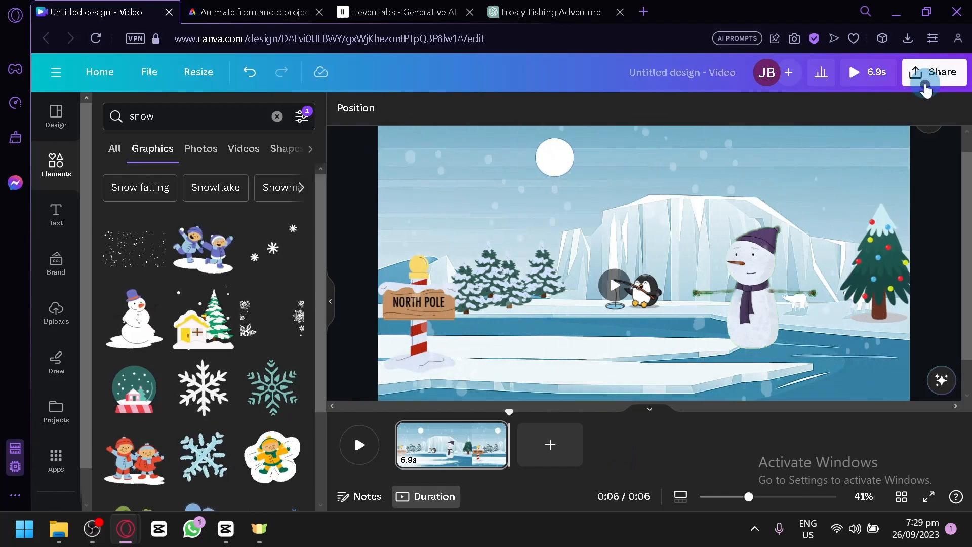
Look at the design's sharing and download options, and close them
left_click(926, 87)
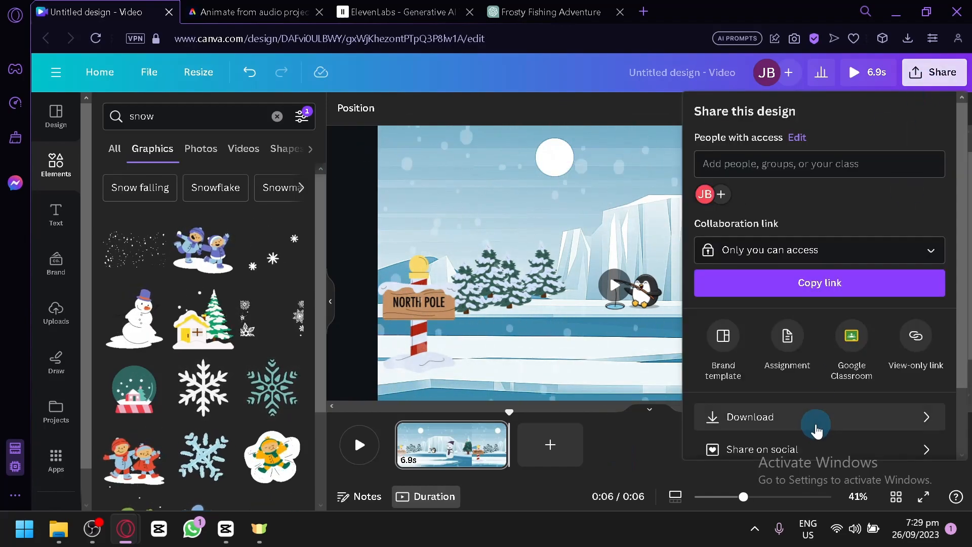
left_click(349, 280)
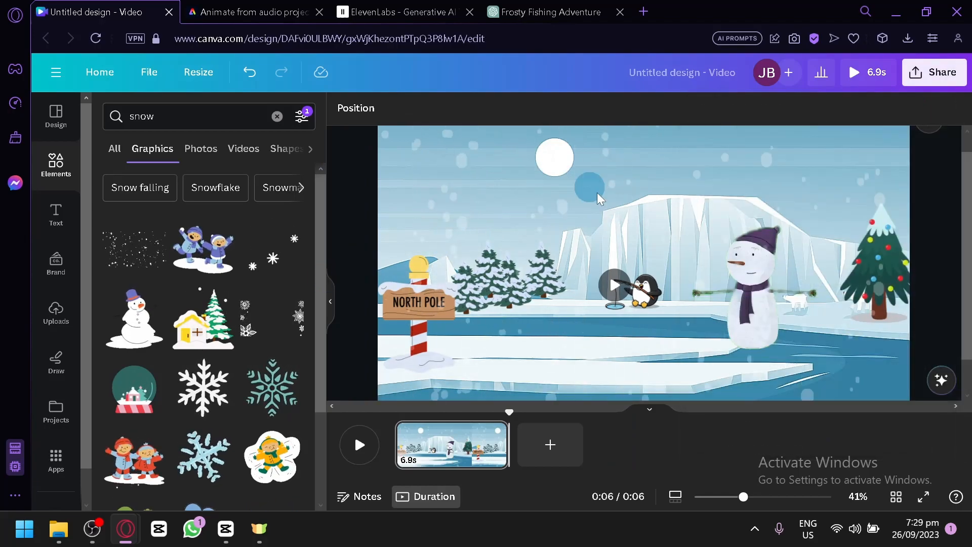